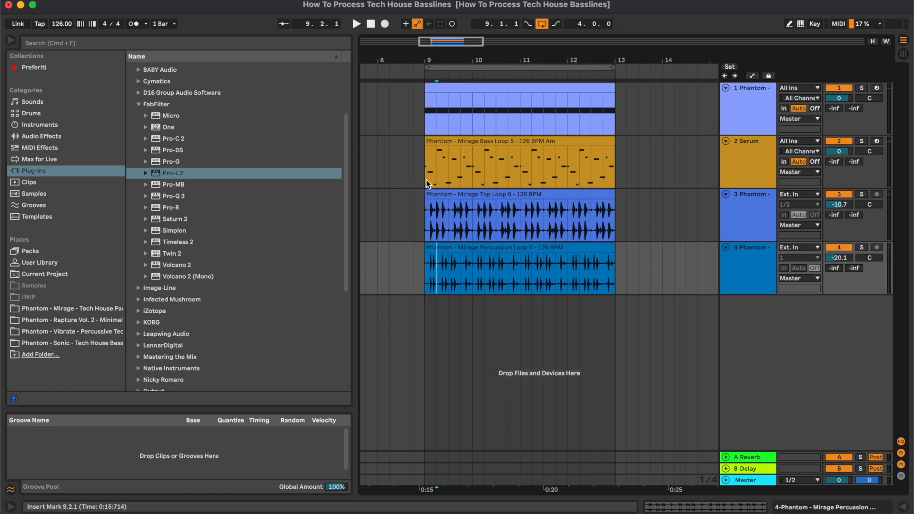
# Play the loop from bar 9 and examine the MIDI notes of the Phantom - Mirage Bass Loop 5 clip.
pyautogui.click(427, 179)
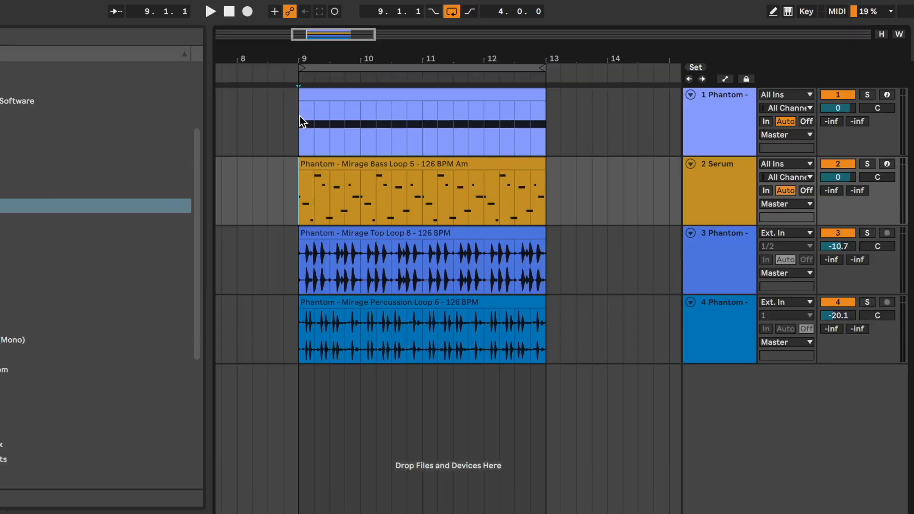
pyautogui.press('space')
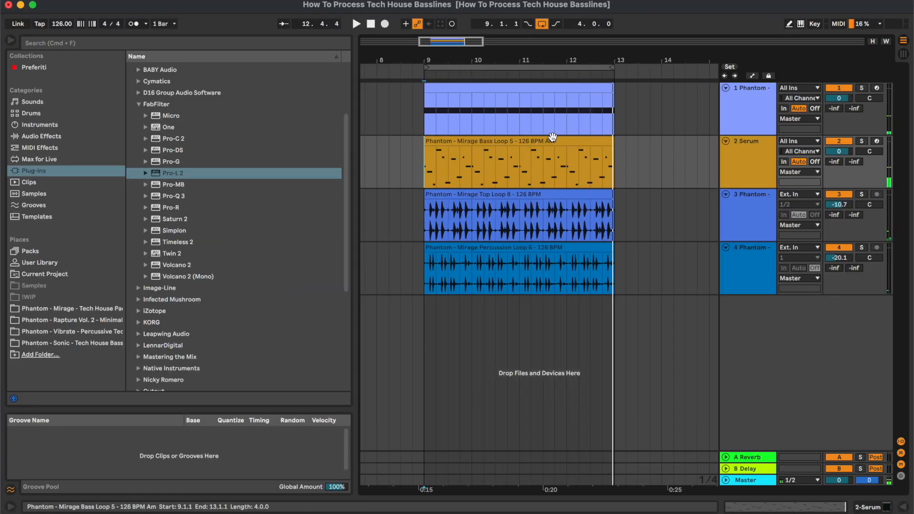
pyautogui.doubleClick(552, 143)
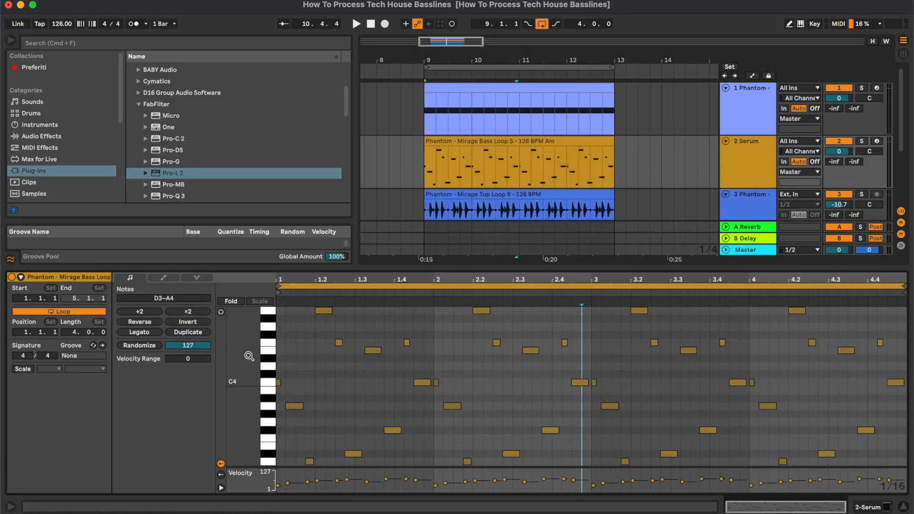
pyautogui.moveTo(250, 357); pyautogui.dragTo(239, 357)
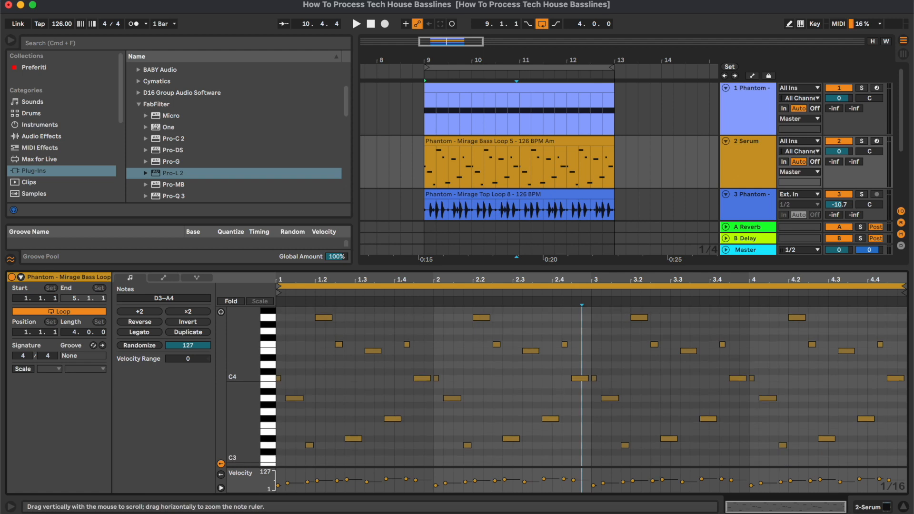
pyautogui.scroll(-1, 369, 342)
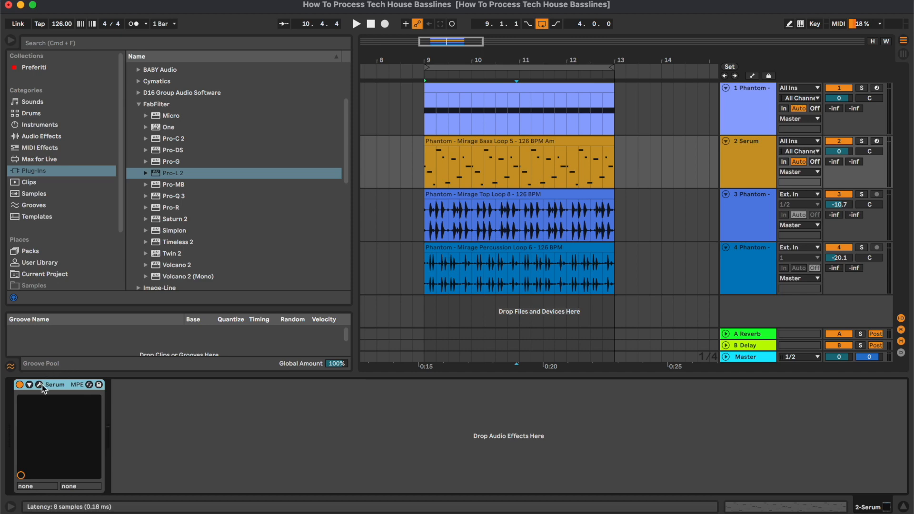
# View the Serum patch on the bass track and close its window.
pyautogui.click(40, 385)
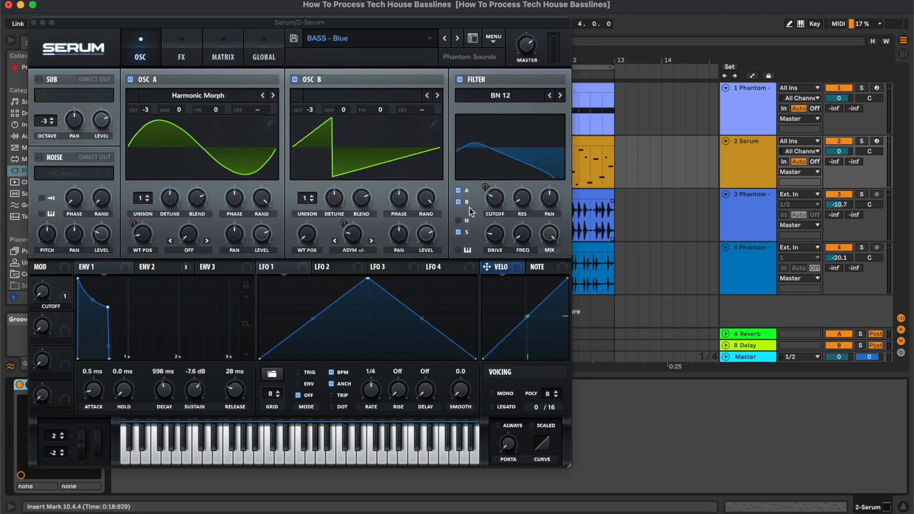
pyautogui.moveTo(369, 26); pyautogui.dragTo(464, 49)
pyautogui.click(133, 51)
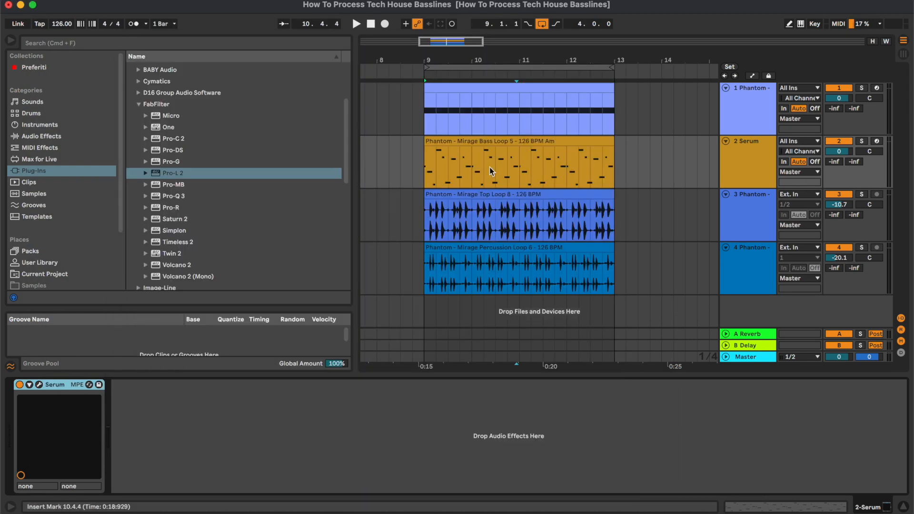
# Solo the Serum track and add the Xfer Records LFOTool plug-in after Serum.
pyautogui.click(496, 171)
pyautogui.click(735, 165)
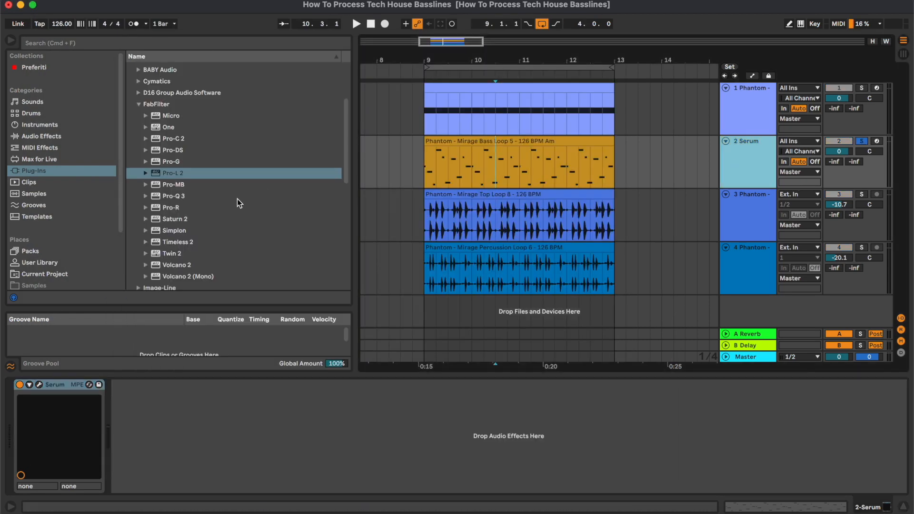
pyautogui.scroll(-10, 170, 143)
pyautogui.click(176, 275)
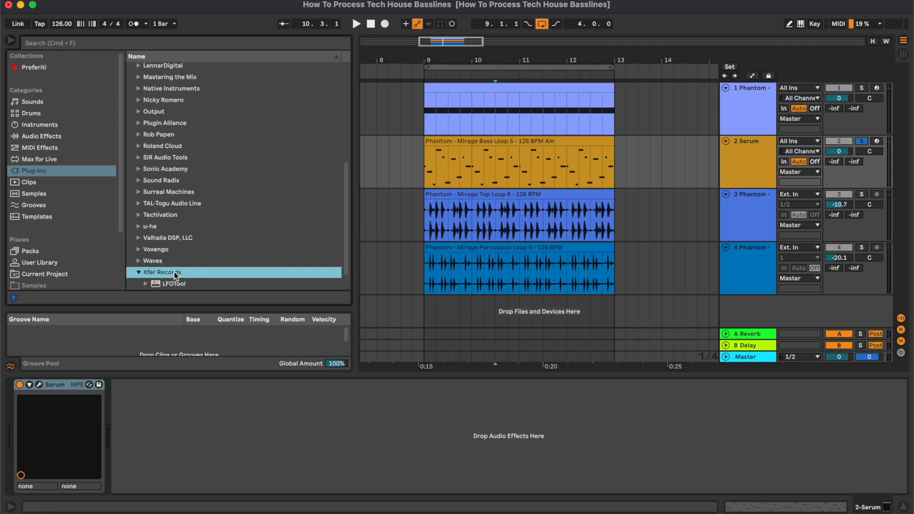
pyautogui.click(175, 261)
pyautogui.moveTo(174, 262); pyautogui.dragTo(580, 157)
pyautogui.moveTo(488, 57); pyautogui.dragTo(727, 219)
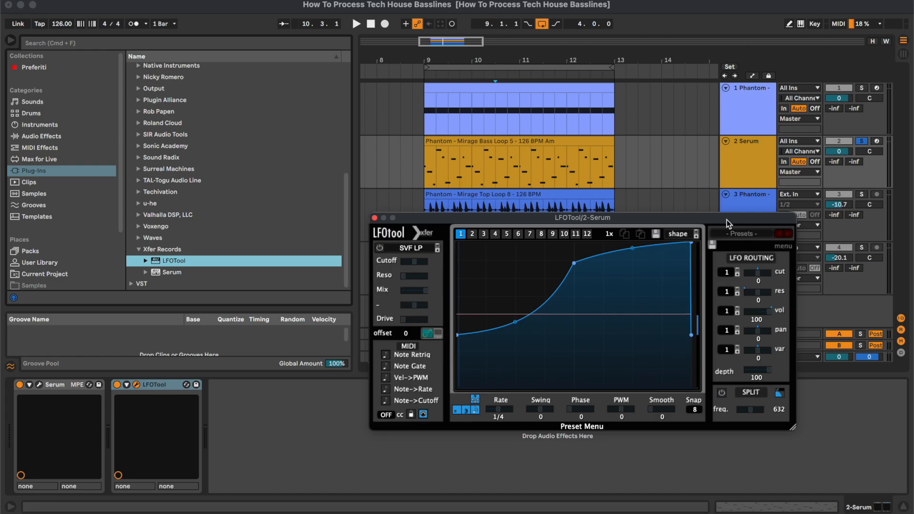
# During playback, raise LFOTool's middle curve point to full level slightly past the centre and shift the end peak slightly earlier.
pyautogui.press('space')
pyautogui.moveTo(574, 262); pyautogui.dragTo(571, 233)
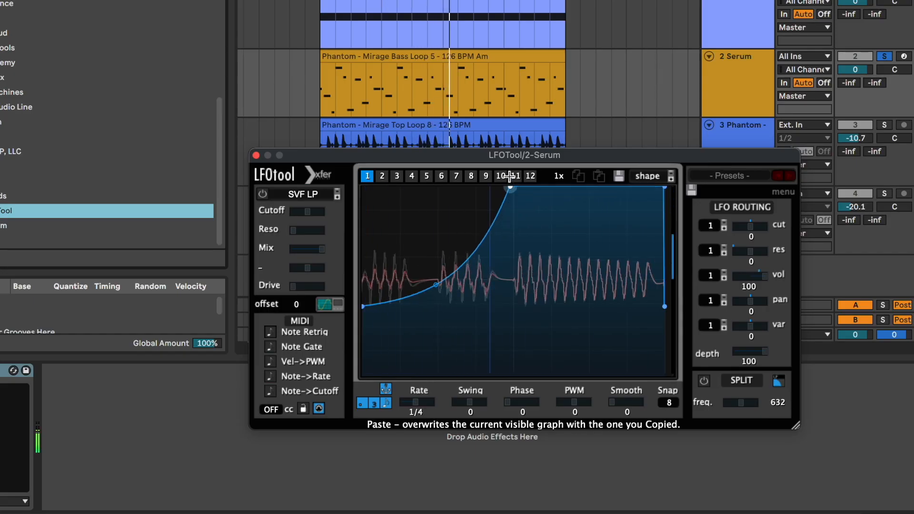
pyautogui.moveTo(510, 177); pyautogui.dragTo(518, 177)
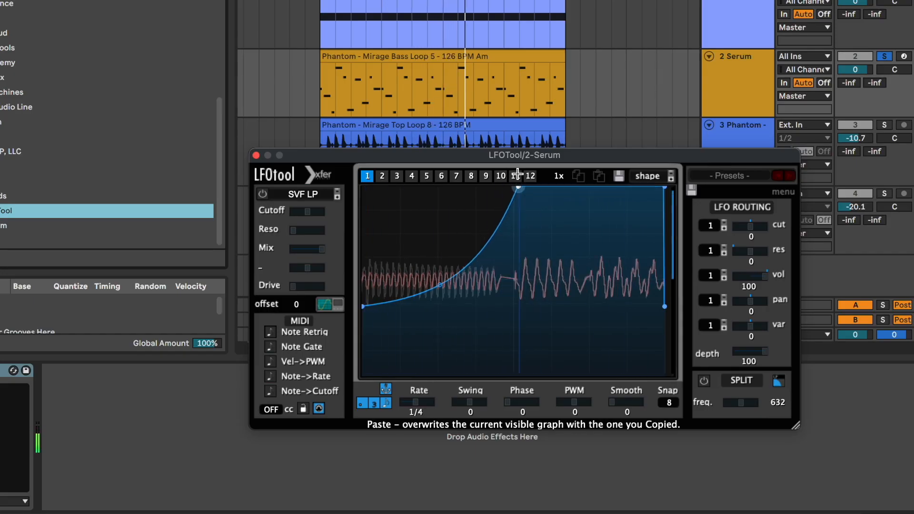
pyautogui.moveTo(665, 188); pyautogui.dragTo(660, 187)
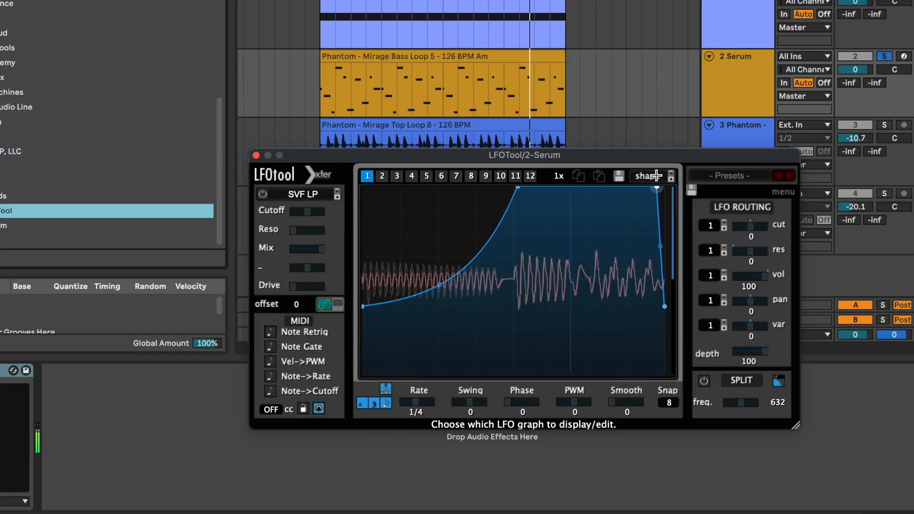
# Lower the LFO curve's start point to nearly zero, deepen the rising bend, and close LFOTool.
pyautogui.moveTo(371, 307); pyautogui.dragTo(364, 369)
pyautogui.moveTo(440, 337); pyautogui.dragTo(438, 358)
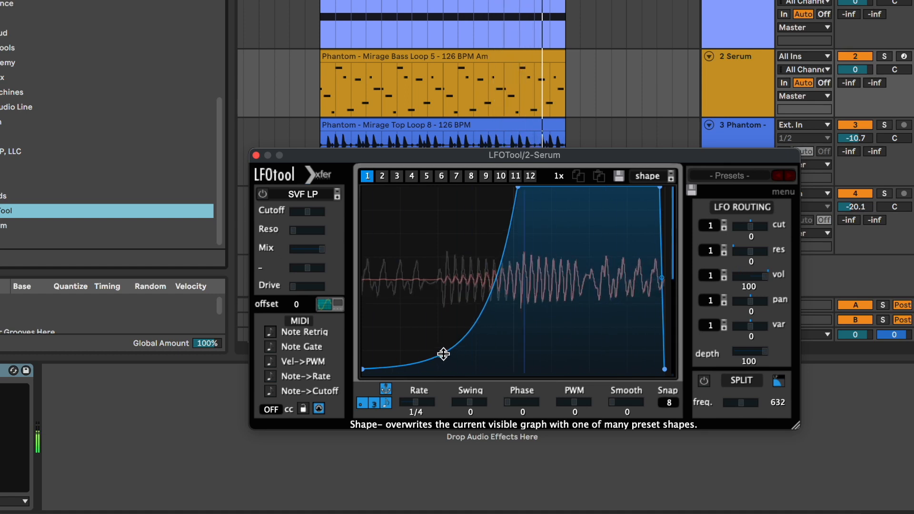
pyautogui.moveTo(360, 369); pyautogui.dragTo(358, 358)
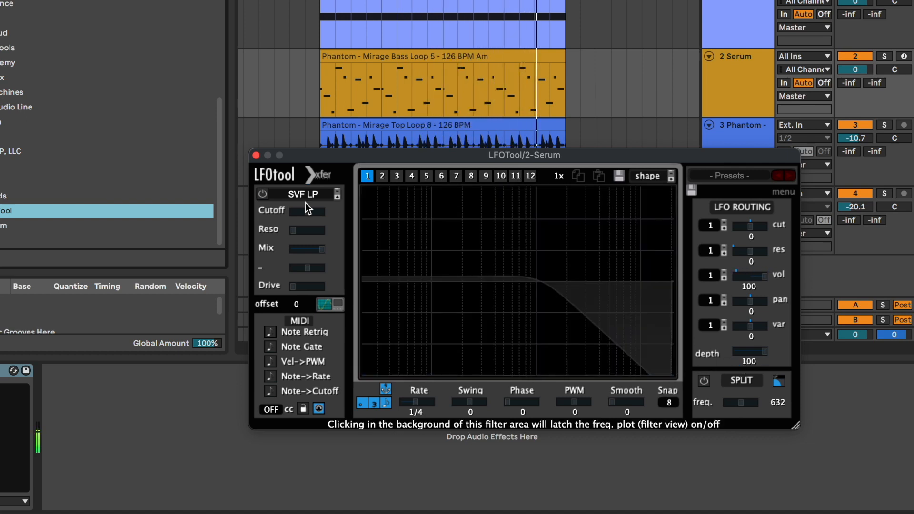
pyautogui.click(255, 155)
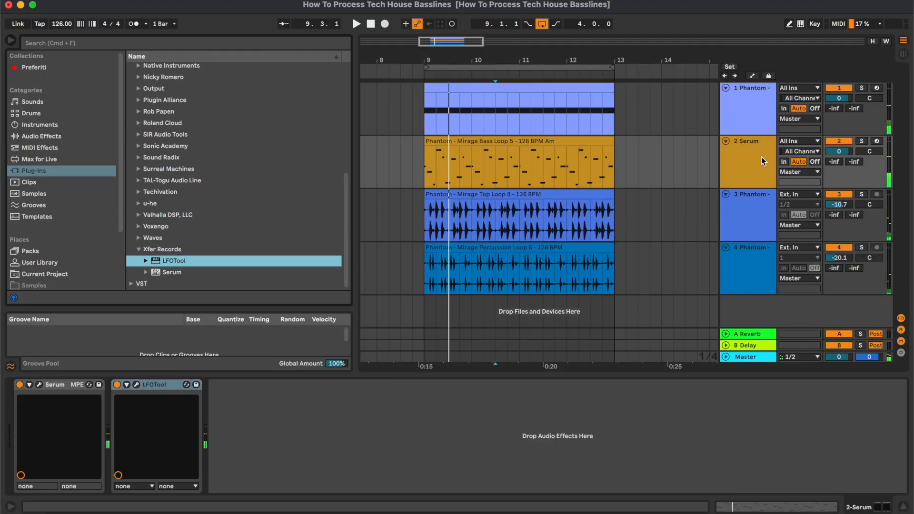
# Duplicate the Serum track and rename the two bass tracks Top and Main.
pyautogui.click(762, 158)
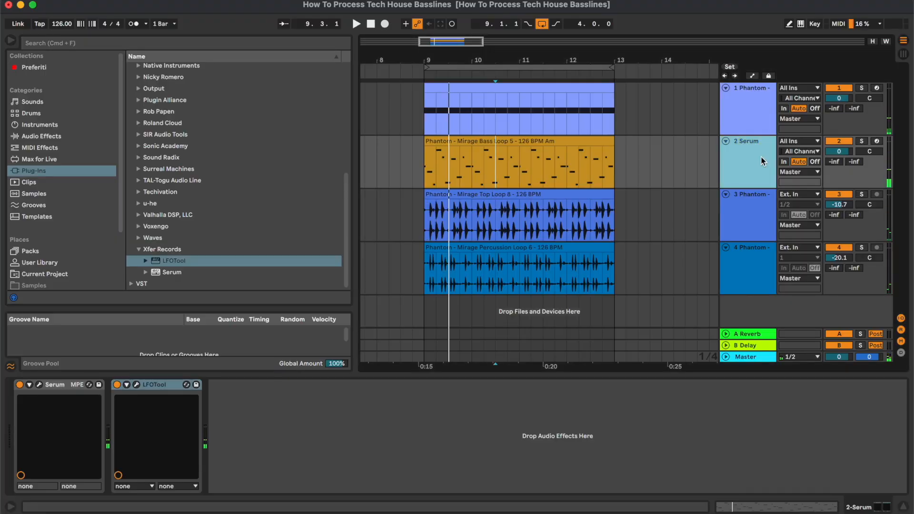
pyautogui.press('super+d')
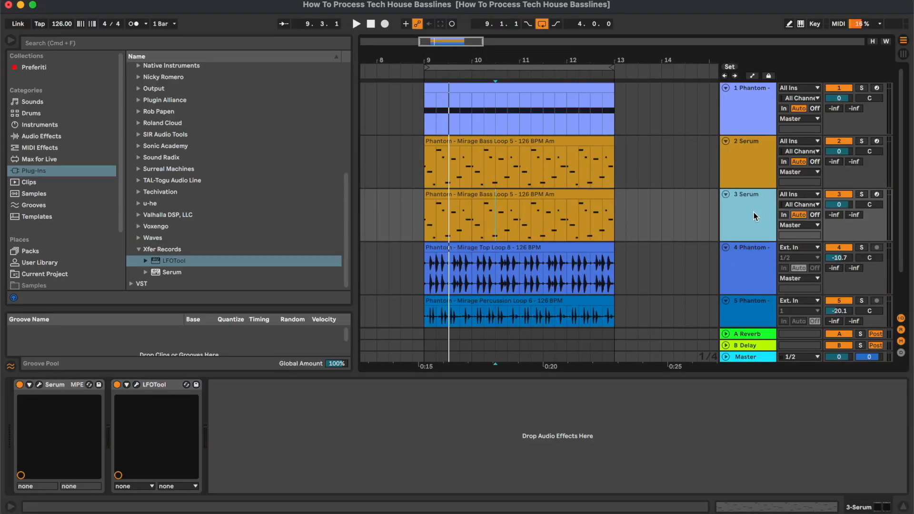
pyautogui.click(765, 147)
pyautogui.write('Top')
pyautogui.press('Tab')
pyautogui.write('# Main')
# Solo the Top track and insert EQ Eight between Serum and LFOTool.
pyautogui.click(750, 168)
pyautogui.click(586, 139)
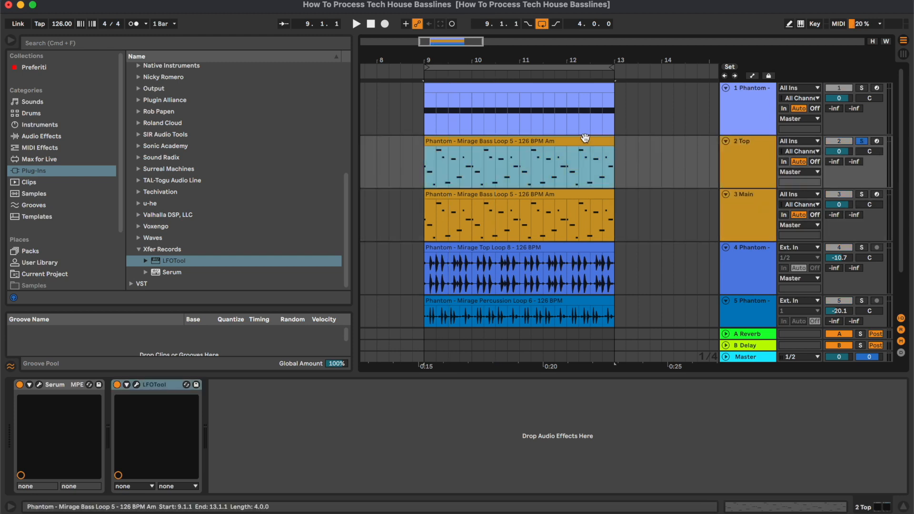
pyautogui.click(61, 137)
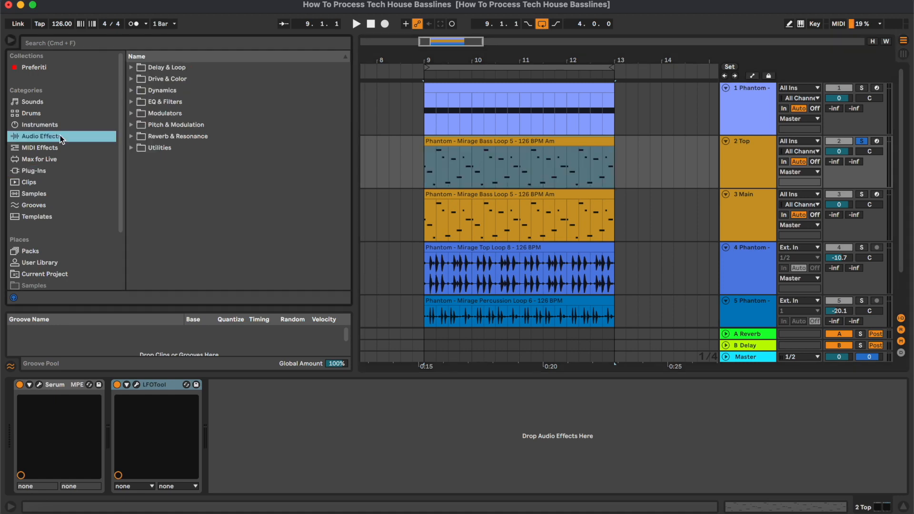
pyautogui.click(167, 101)
pyautogui.moveTo(168, 136); pyautogui.dragTo(185, 460)
# Set EQ Eight's band 2 to a low-cut filter at about 391 Hz.
pyautogui.click(181, 476)
pyautogui.click(184, 419)
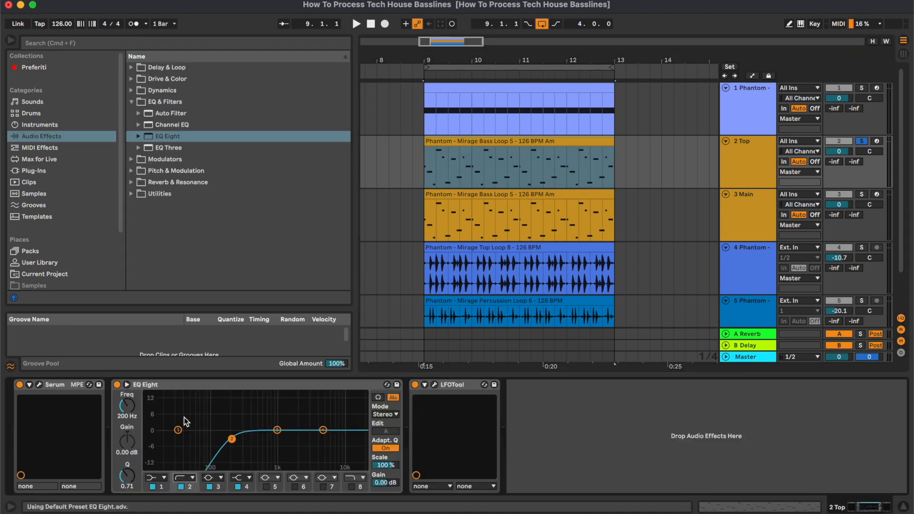
pyautogui.moveTo(160, 393); pyautogui.dragTo(161, 375)
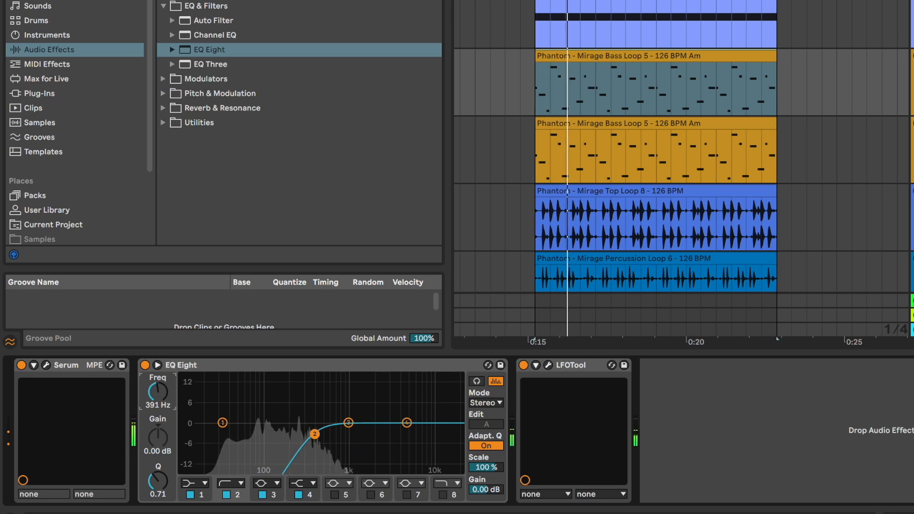
# Open the Top track's Serum and switch its preset to BASS - Connection.
pyautogui.click(46, 366)
pyautogui.moveTo(603, 0); pyautogui.dragTo(710, 155)
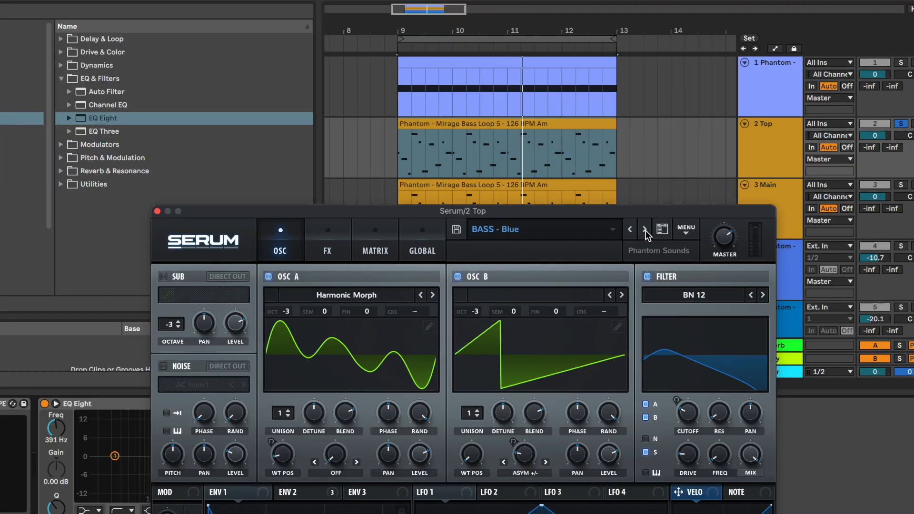
pyautogui.click(639, 233)
pyautogui.click(645, 231)
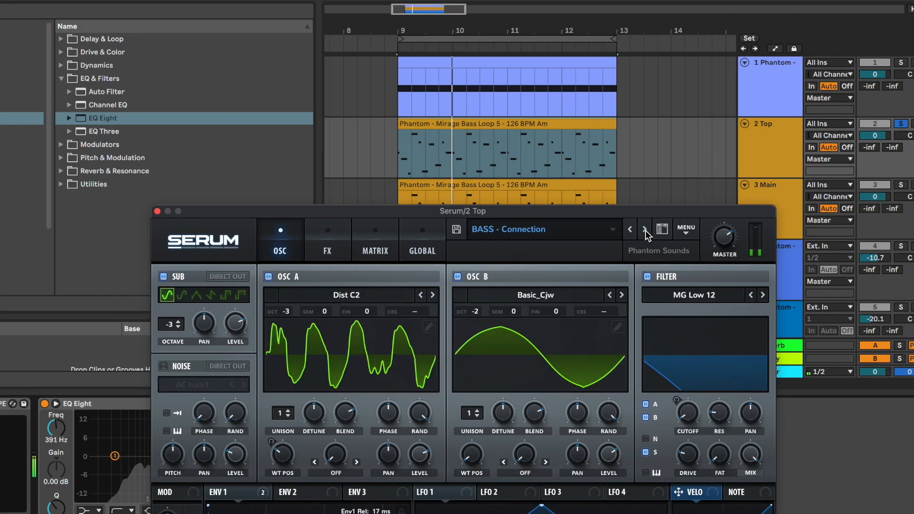
# Balance the bass layers by setting the Top track volume to about -4.5 dB and the Main track volume to -1.3 dB.
pyautogui.keyDown('super'); pyautogui.click(902, 186); pyautogui.keyUp('super')
pyautogui.moveTo(882, 136); pyautogui.dragTo(882, 144)
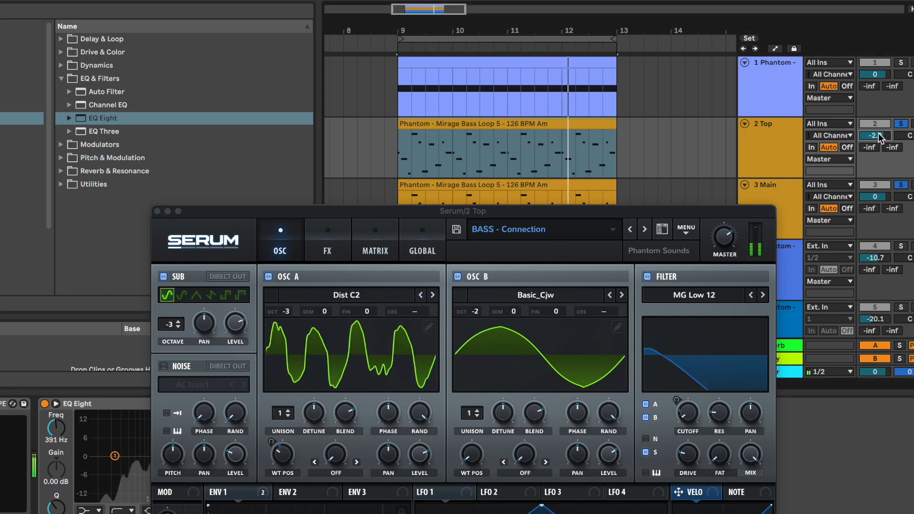
pyautogui.click(902, 123)
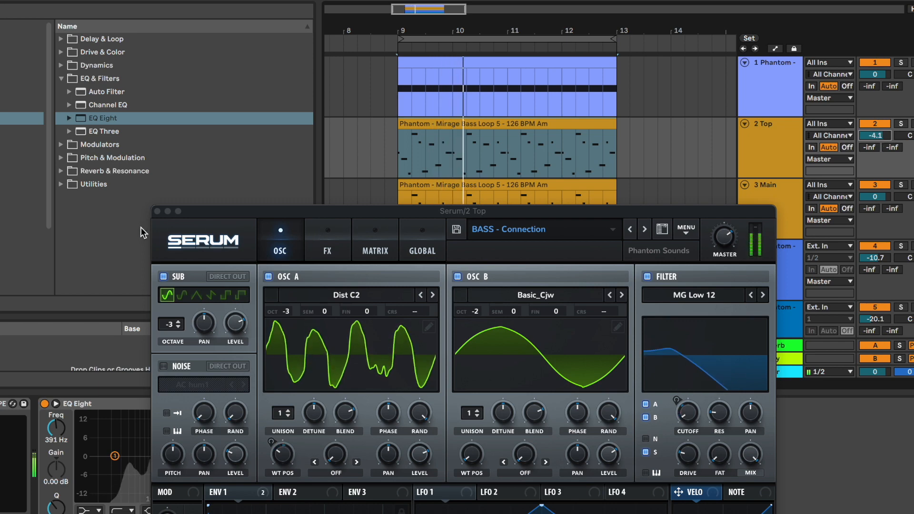
pyautogui.click(157, 211)
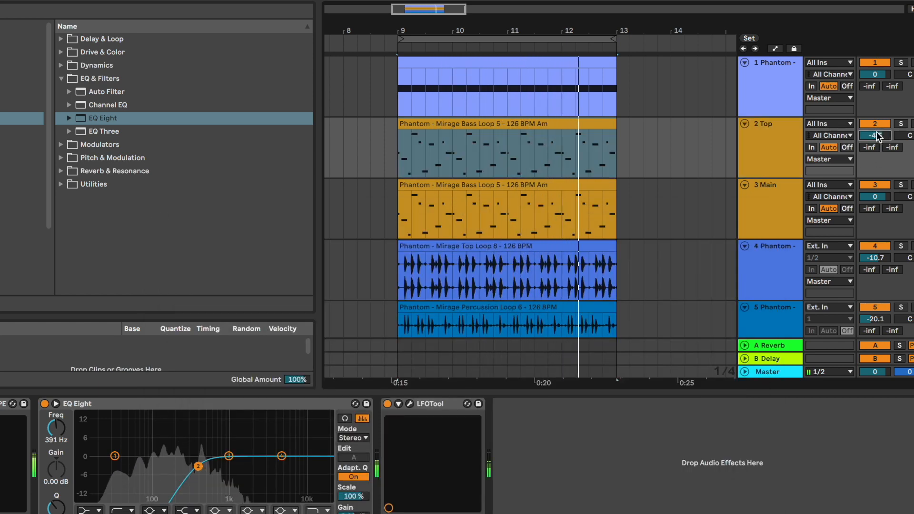
pyautogui.click(749, 152)
pyautogui.click(772, 195)
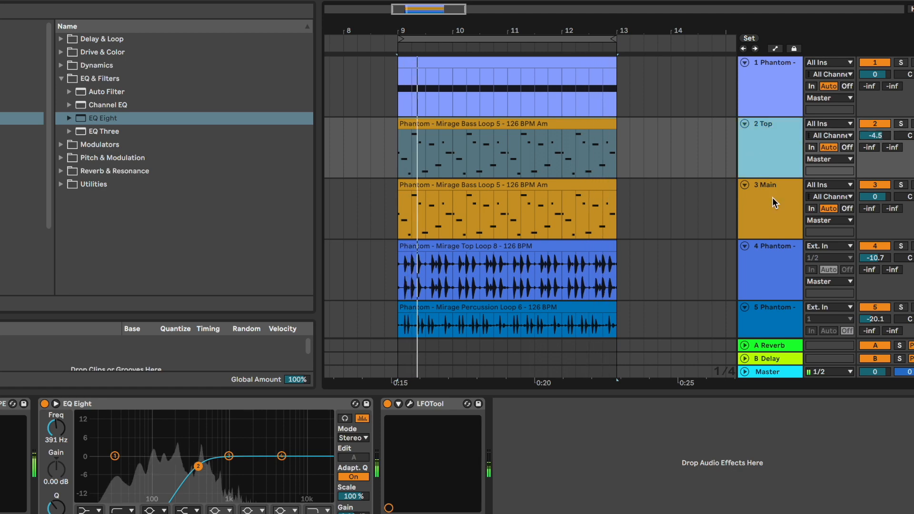
pyautogui.moveTo(875, 196); pyautogui.dragTo(875, 202)
# Add the FabFilter Saturn 2 plug-in after EQ Eight on the Top track.
pyautogui.click(783, 150)
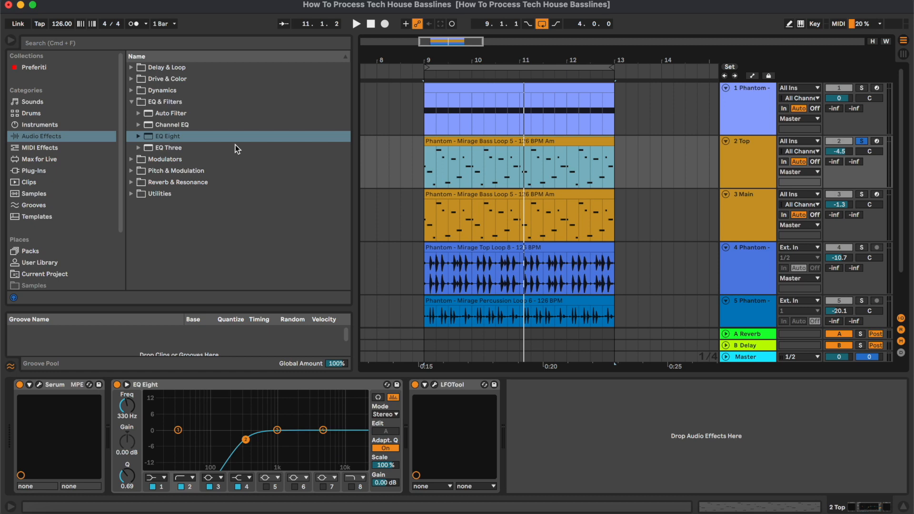
pyautogui.click(93, 125)
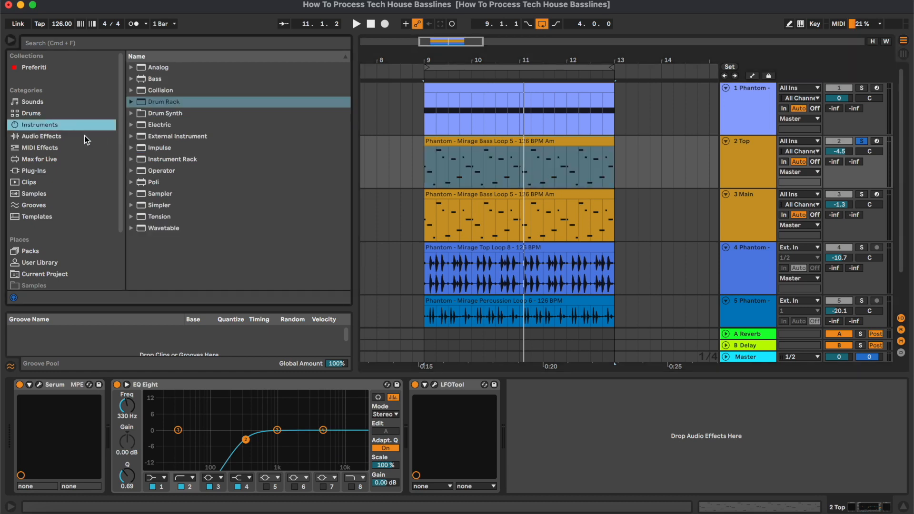
pyautogui.click(50, 171)
pyautogui.scroll(2, 203, 179)
pyautogui.scroll(1, 202, 178)
pyautogui.click(173, 75)
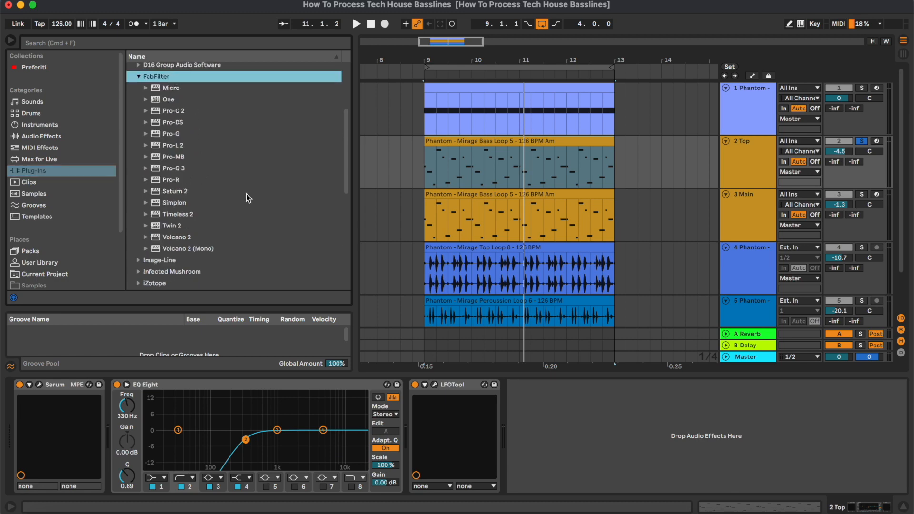
pyautogui.moveTo(168, 194); pyautogui.dragTo(413, 400)
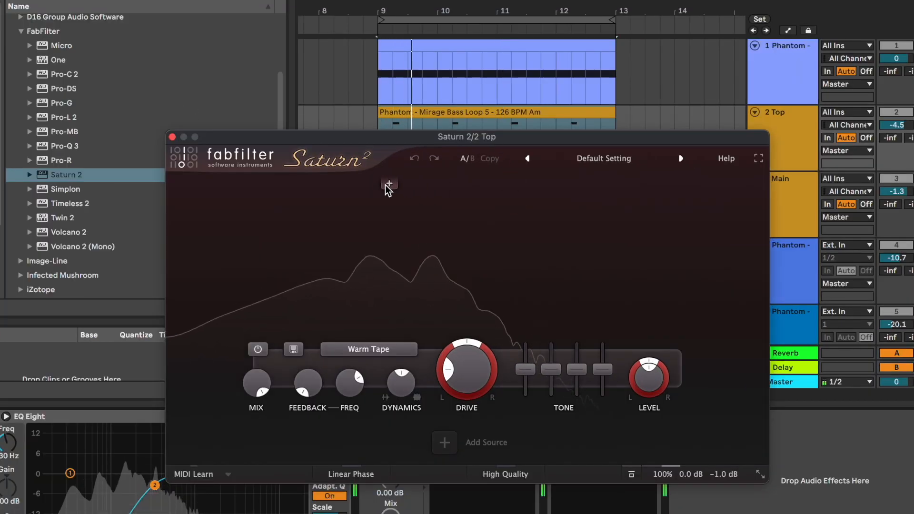
# Split Saturn 2 into three frequency bands, adjust the upper crossover, and set the lower one to about 181.79 Hz.
pyautogui.click(376, 184)
pyautogui.click(572, 186)
pyautogui.moveTo(573, 208)
pyautogui.mouseDown()
pyautogui.moveTo(586, 212)
pyautogui.moveTo(569, 212)
pyautogui.mouseUp()
pyautogui.moveTo(375, 212); pyautogui.dragTo(385, 219)
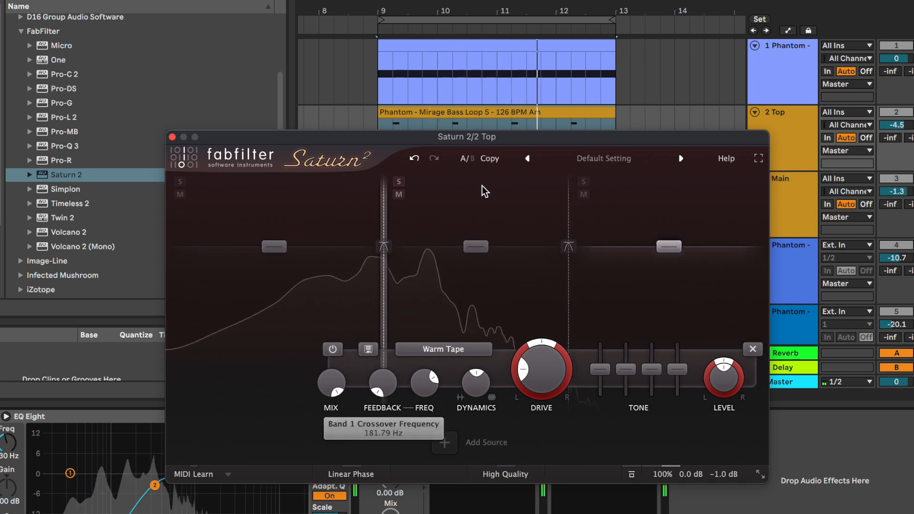
# Solo Saturn 2's high band and move the upper crossover to a slightly higher frequency.
pyautogui.click(584, 182)
pyautogui.click(588, 197)
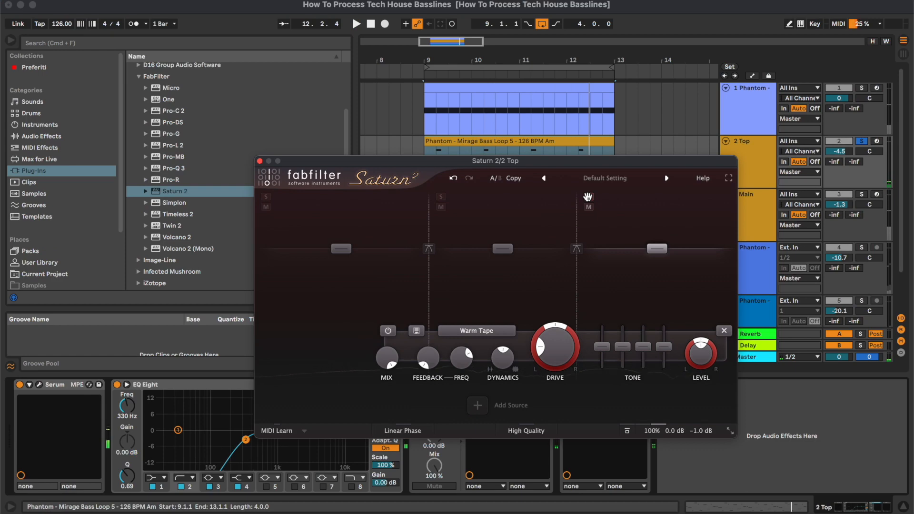
pyautogui.moveTo(576, 238); pyautogui.dragTo(585, 238)
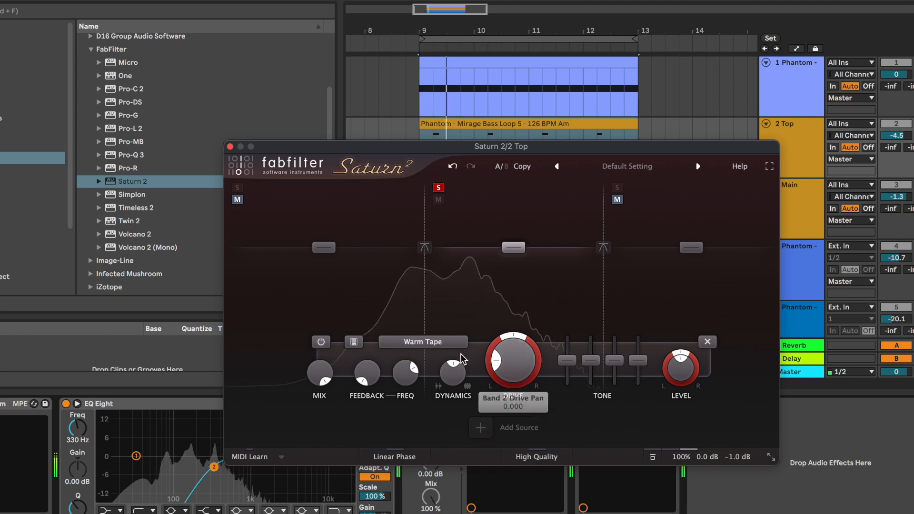
# Set the middle band's saturation style to Clean Tape in Saturn 2 and raise its drive.
pyautogui.click(455, 343)
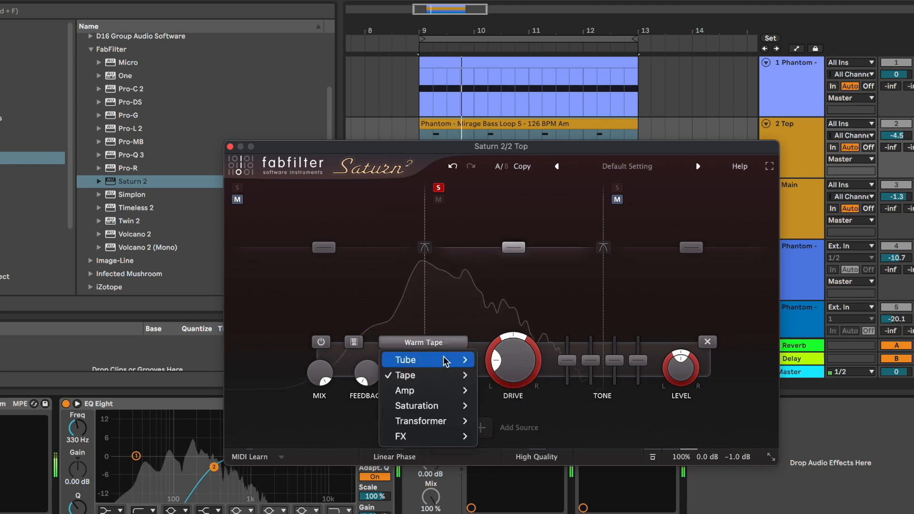
pyautogui.moveTo(417, 376)
pyautogui.click(523, 392)
pyautogui.moveTo(514, 374); pyautogui.dragTo(517, 289)
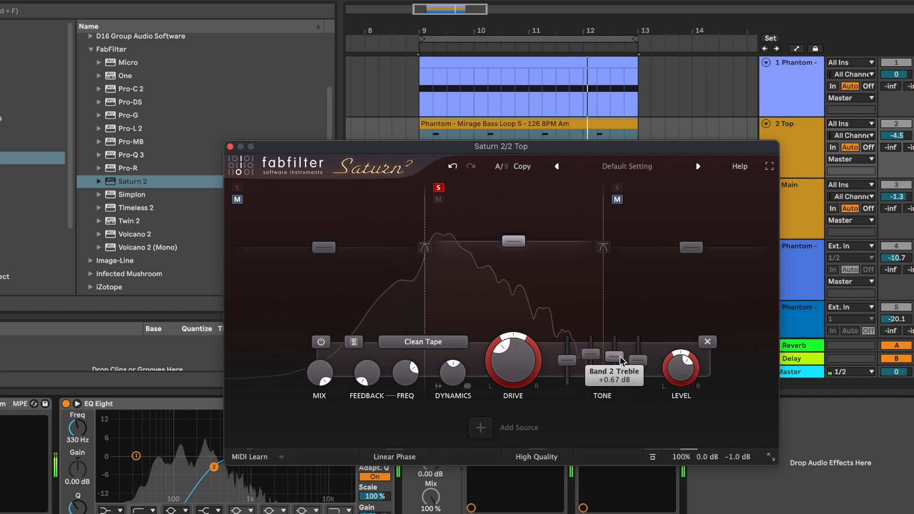
# Shape the middle band's tone with slightly reduced presence and mids at about +4.26 dB, unsolo the band and close Saturn 2.
pyautogui.moveTo(638, 360); pyautogui.dragTo(639, 365)
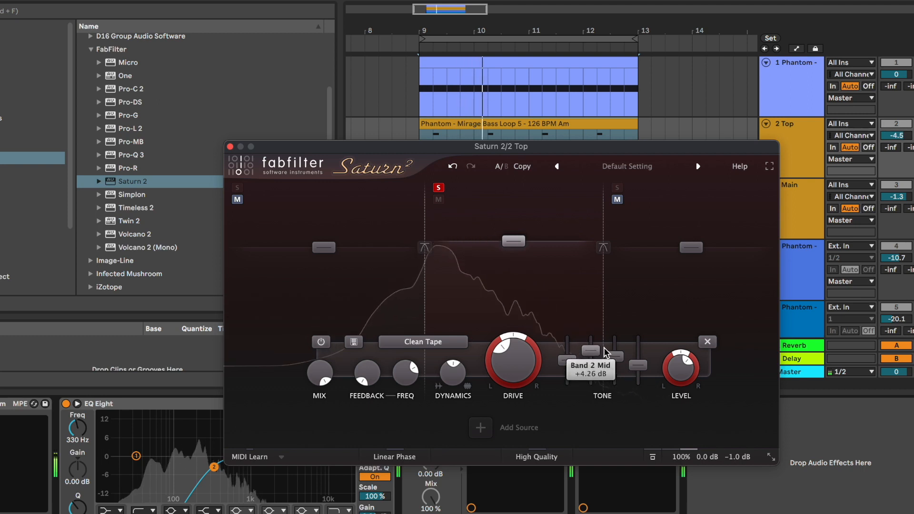
pyautogui.click(438, 189)
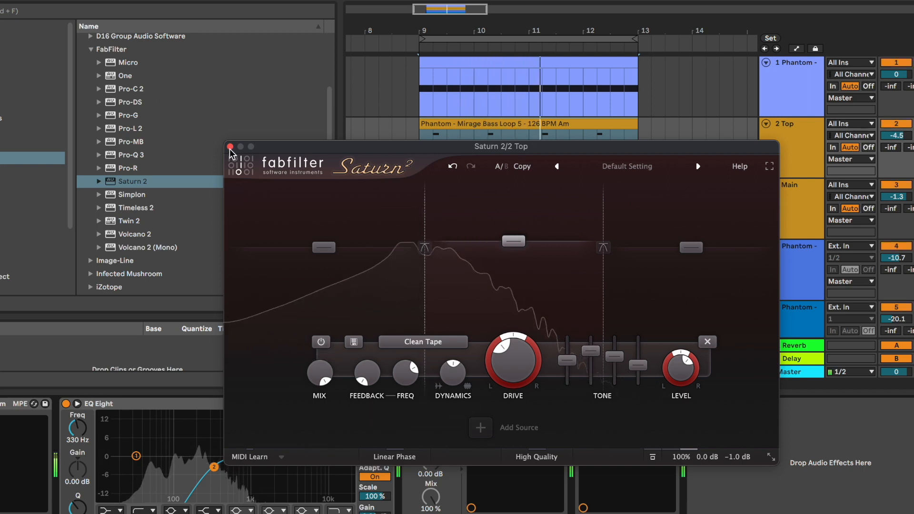
pyautogui.click(230, 147)
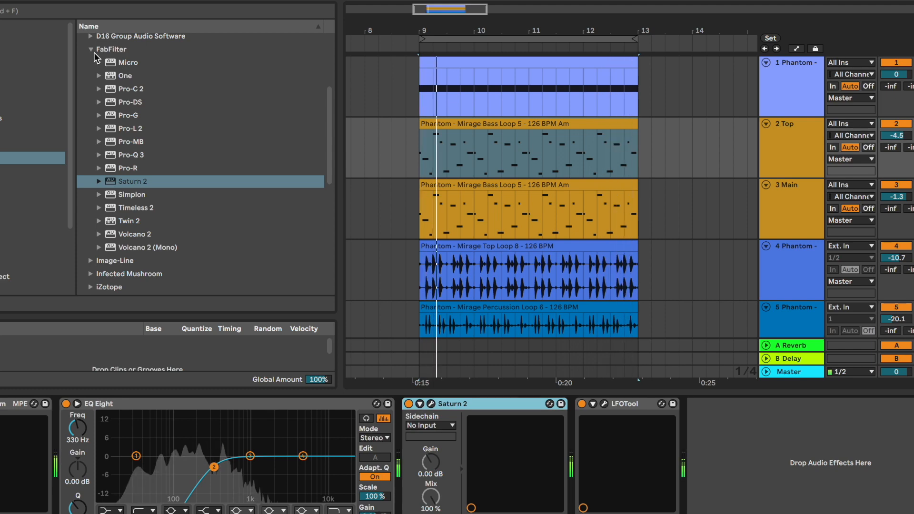
# Add iZotope's Neutron 3 Transient Shaper after Saturn 2 on the Top track.
pyautogui.click(93, 52)
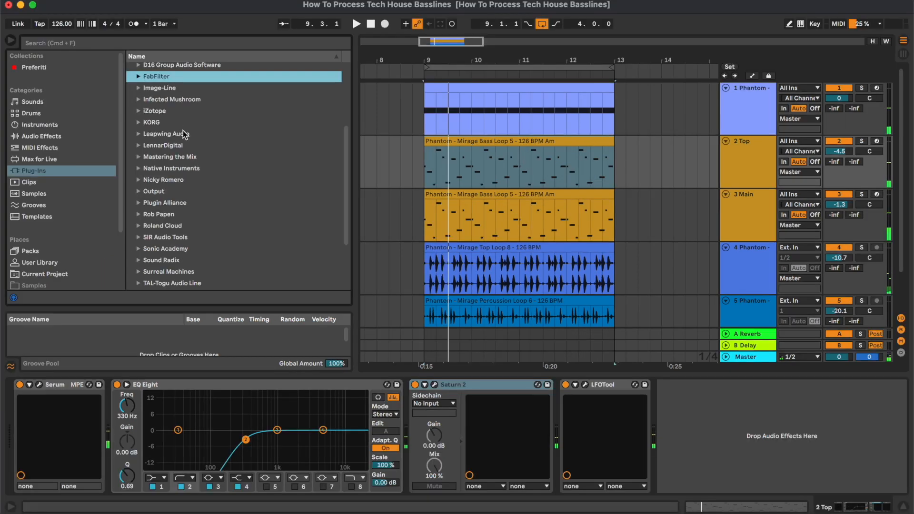
pyautogui.doubleClick(168, 111)
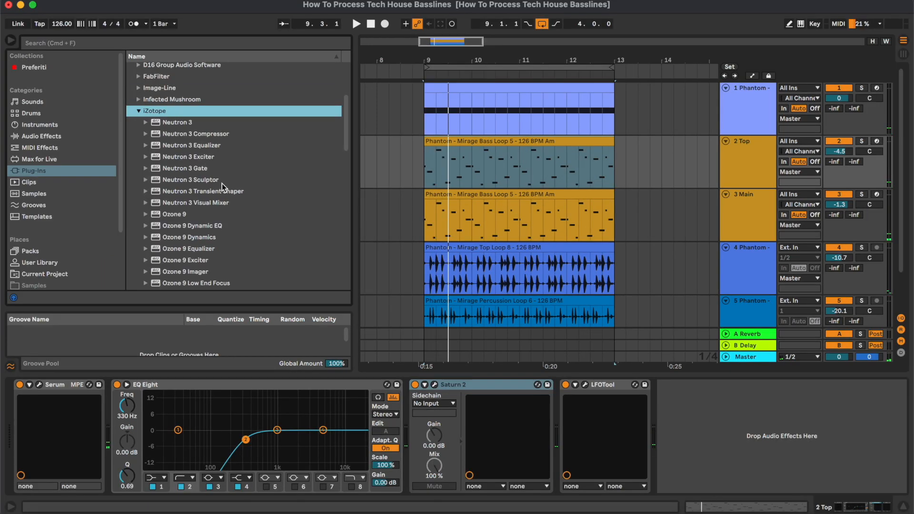
pyautogui.scroll(-2, 222, 184)
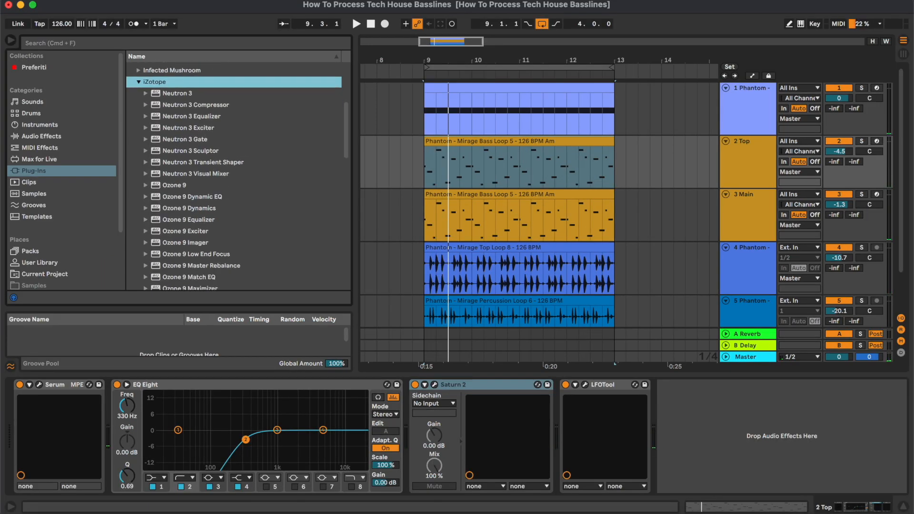
pyautogui.moveTo(207, 163); pyautogui.dragTo(564, 426)
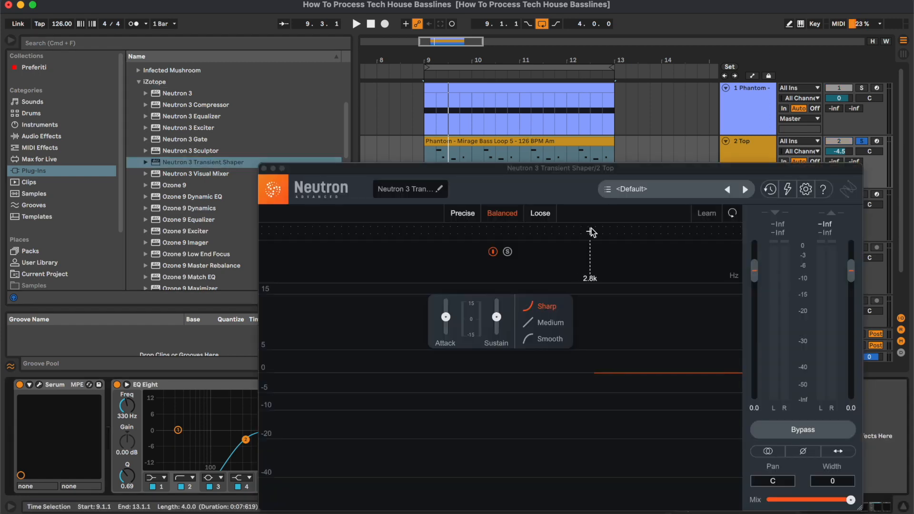
# Split the Transient Shaper into three bands with crossovers at about 2.8 kHz and slightly below 347 Hz.
pyautogui.click(592, 232)
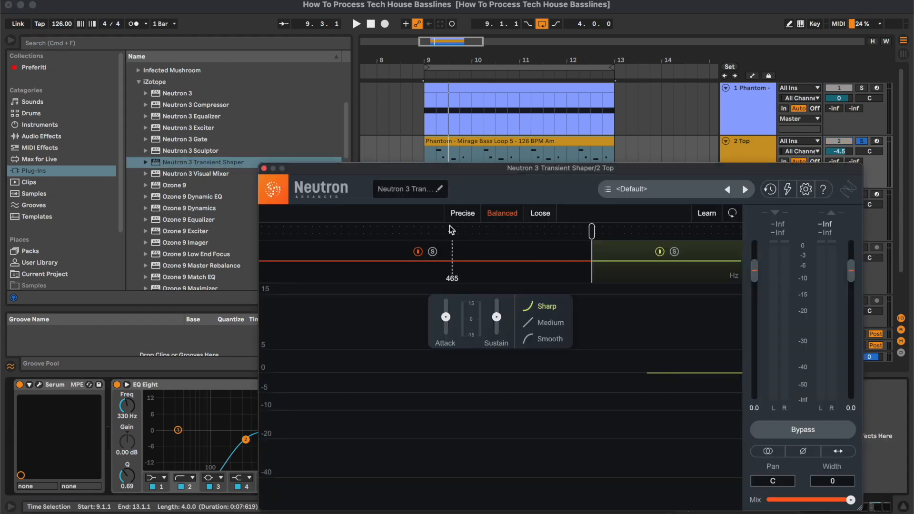
pyautogui.click(431, 231)
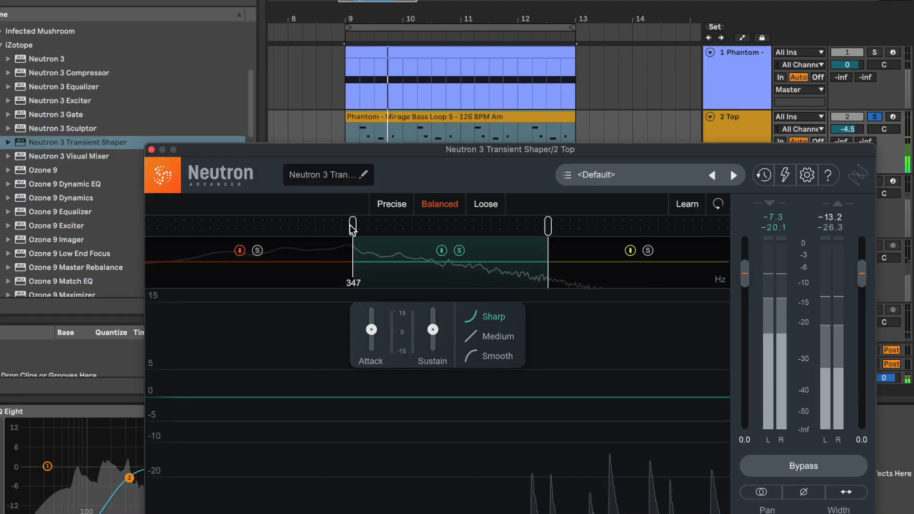
pyautogui.moveTo(431, 249); pyautogui.dragTo(425, 248)
# Lower the attack and slightly raise the sustain of the Transient Shaper's middle band, and close the plug-in window.
pyautogui.moveTo(372, 329); pyautogui.dragTo(410, 400)
pyautogui.moveTo(433, 330); pyautogui.dragTo(450, 272)
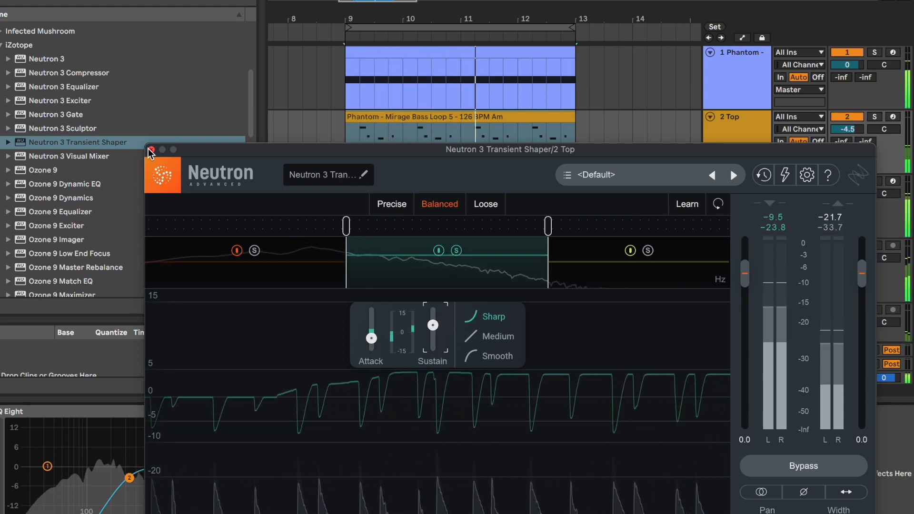
pyautogui.click(151, 151)
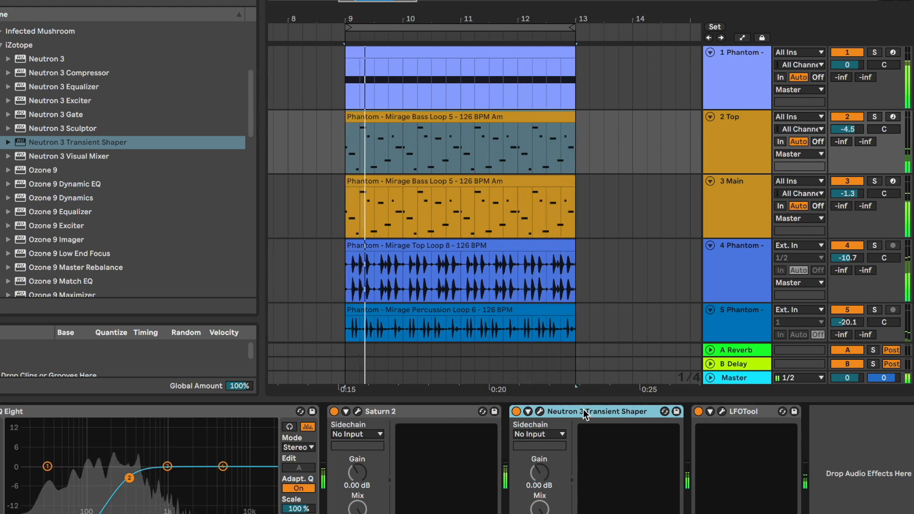
# Audition the Top track alone and in the full mix, and set its volume to about -5.7 dB.
pyautogui.click(875, 117)
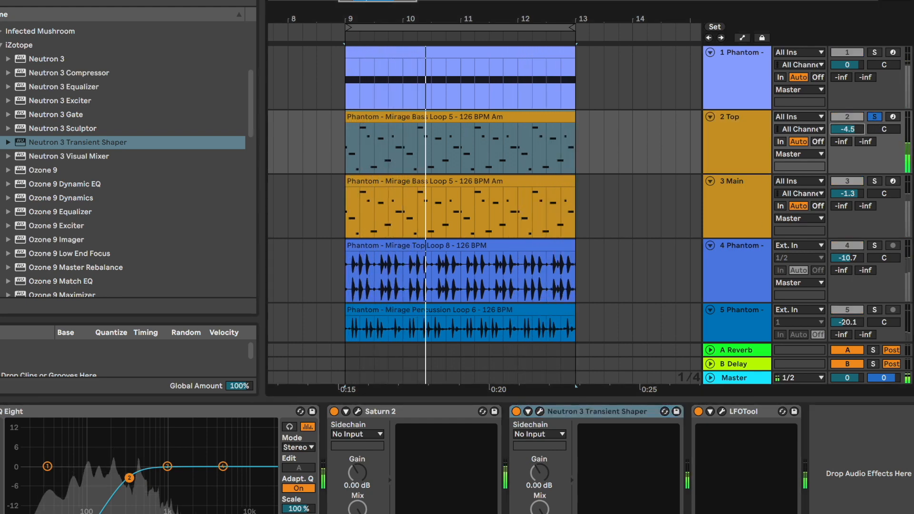
pyautogui.click(875, 117)
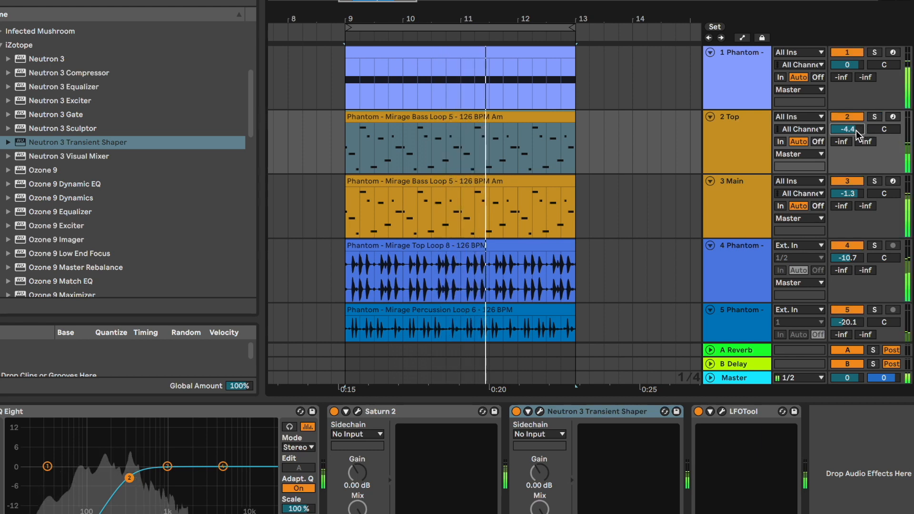
pyautogui.moveTo(856, 131); pyautogui.dragTo(857, 130)
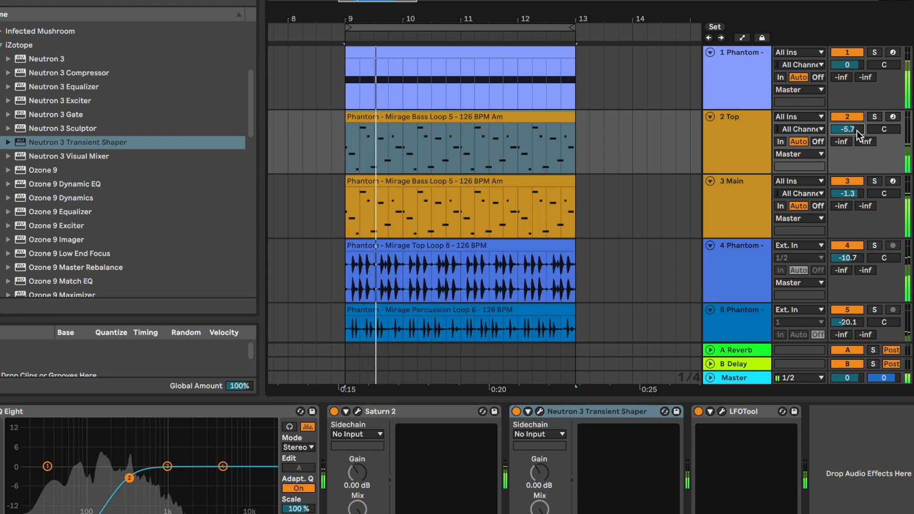
# Add an Audio Effect Rack between Neutron 3 Transient Shaper and LFOTool on the Top track.
pyautogui.click(751, 154)
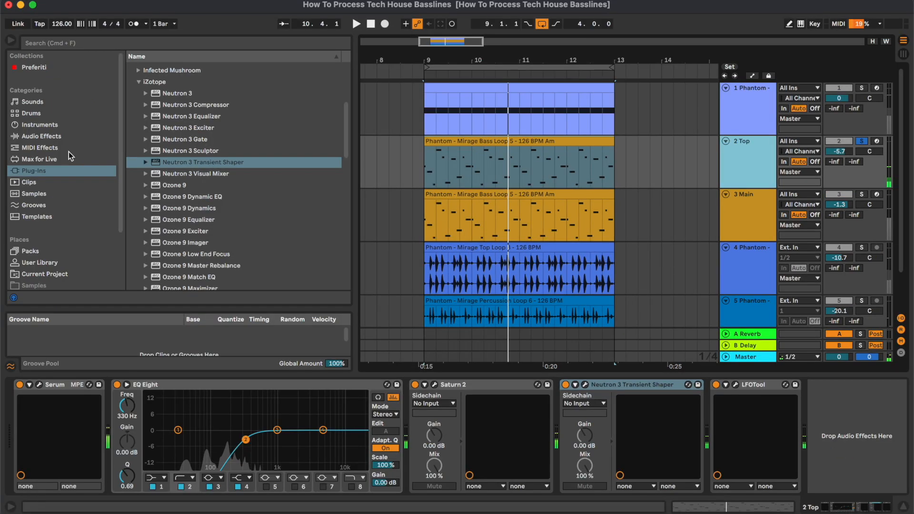
pyautogui.click(45, 135)
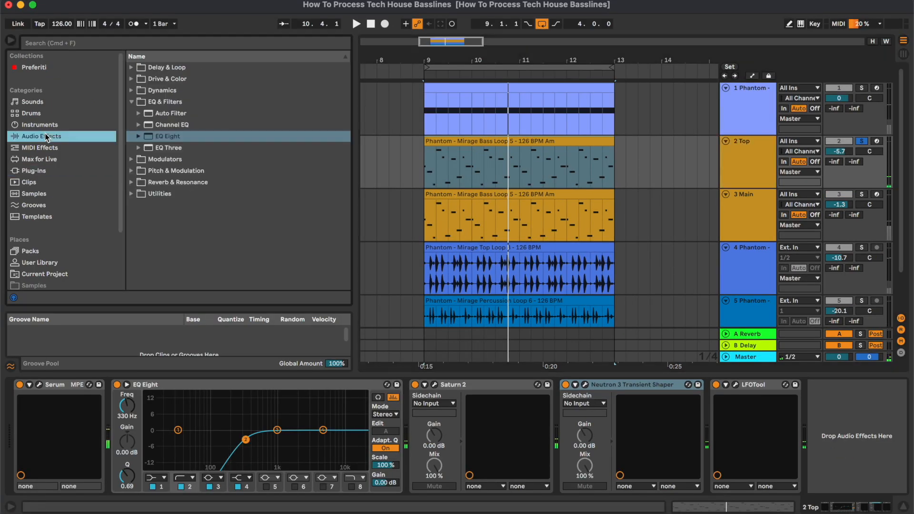
pyautogui.click(195, 195)
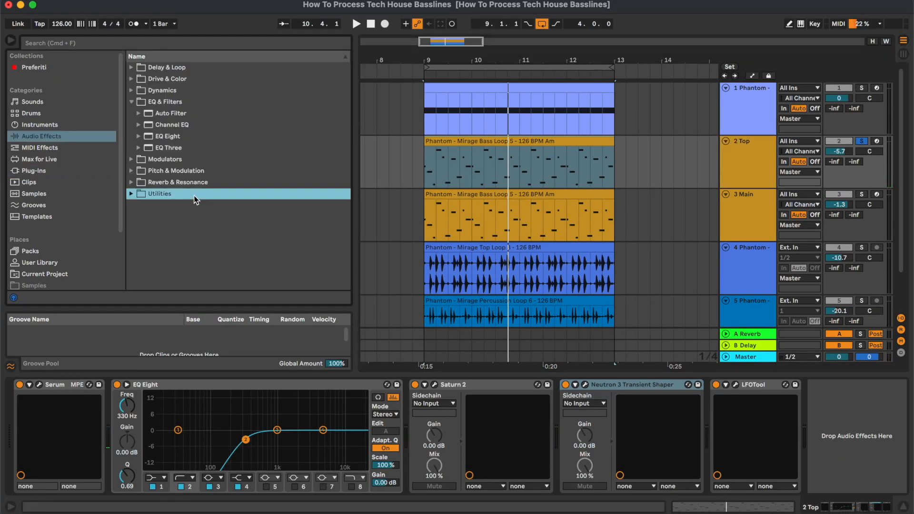
pyautogui.click(193, 196)
pyautogui.moveTo(169, 160); pyautogui.dragTo(710, 401)
pyautogui.click(718, 415)
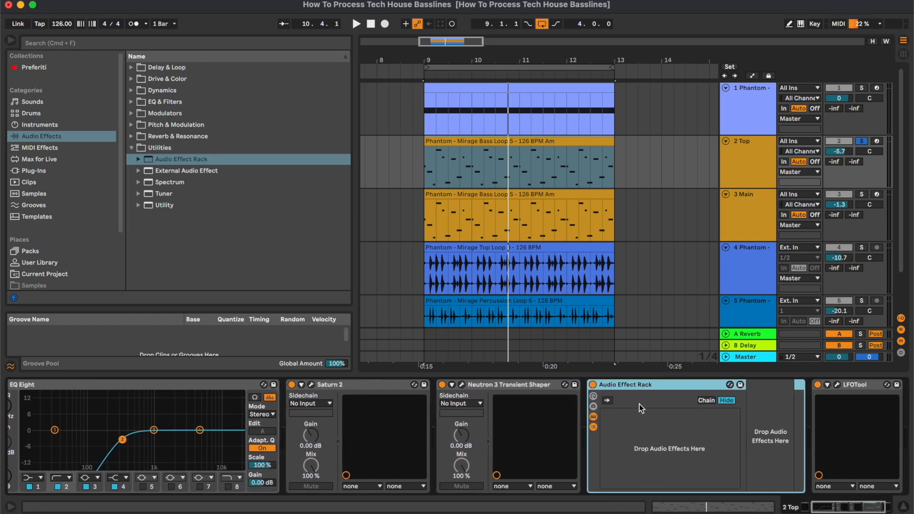
# Create two chains in the Audio Effect Rack and name the second one "reverb".
pyautogui.rightClick(646, 439)
pyautogui.click(658, 446)
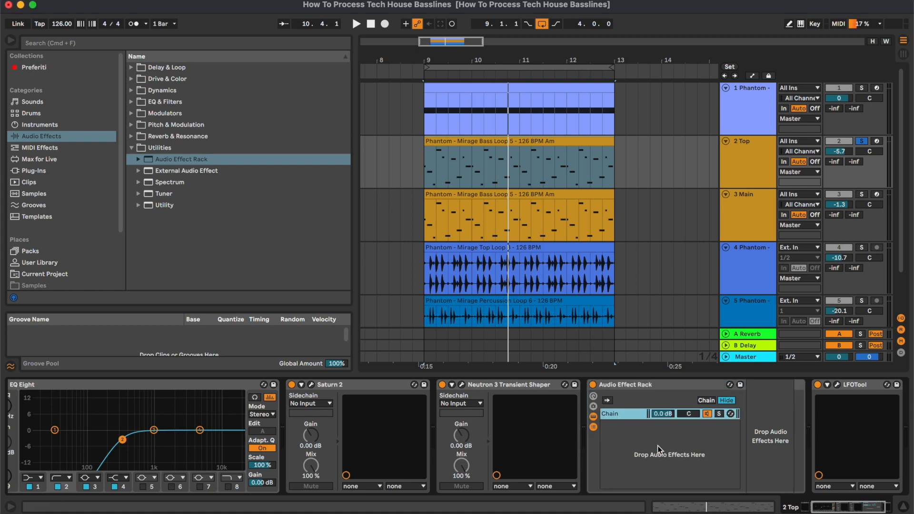
pyautogui.rightClick(638, 439)
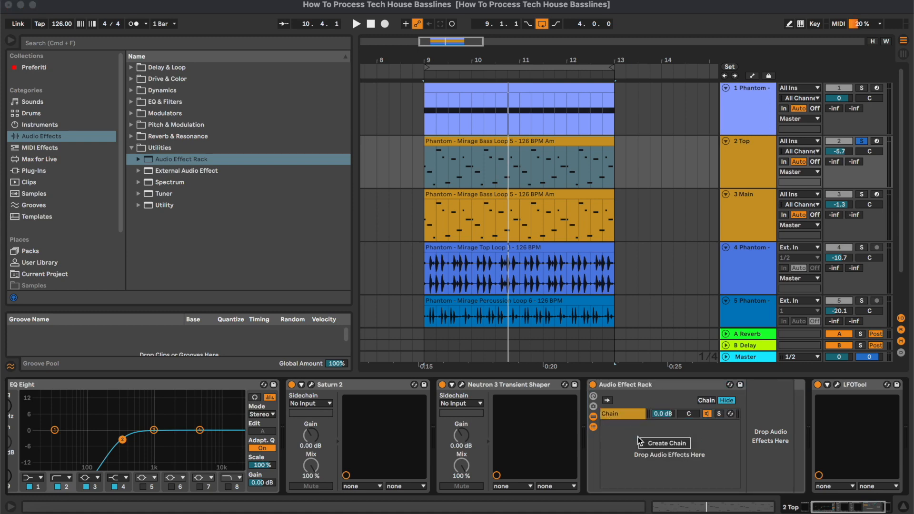
pyautogui.click(652, 444)
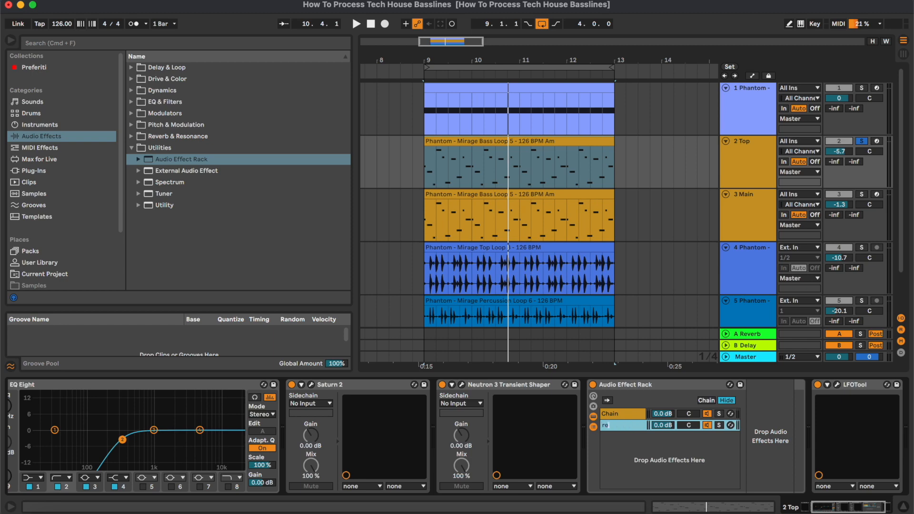
# Add the Valhalla DSP ValhallaRoom plug-in to the rack's reverb chain.
pyautogui.click(50, 169)
pyautogui.click(170, 80)
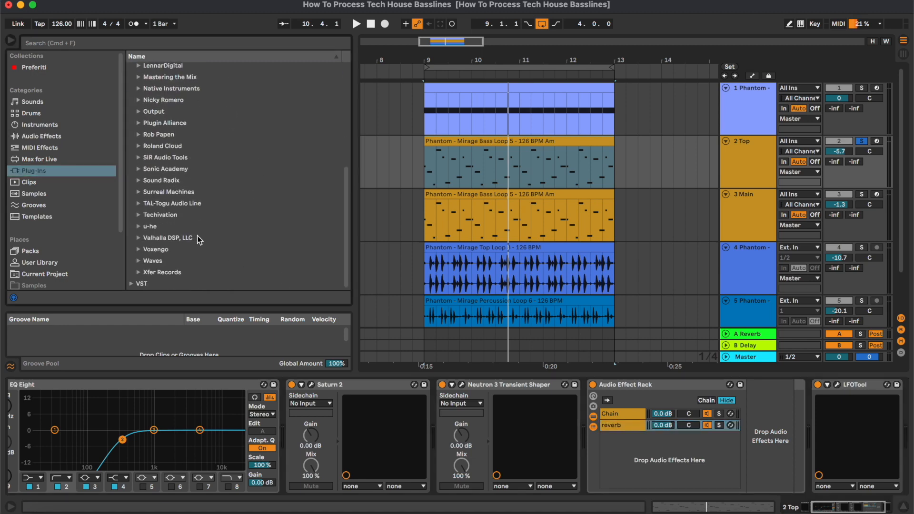
pyautogui.click(182, 239)
pyautogui.moveTo(191, 260); pyautogui.dragTo(641, 455)
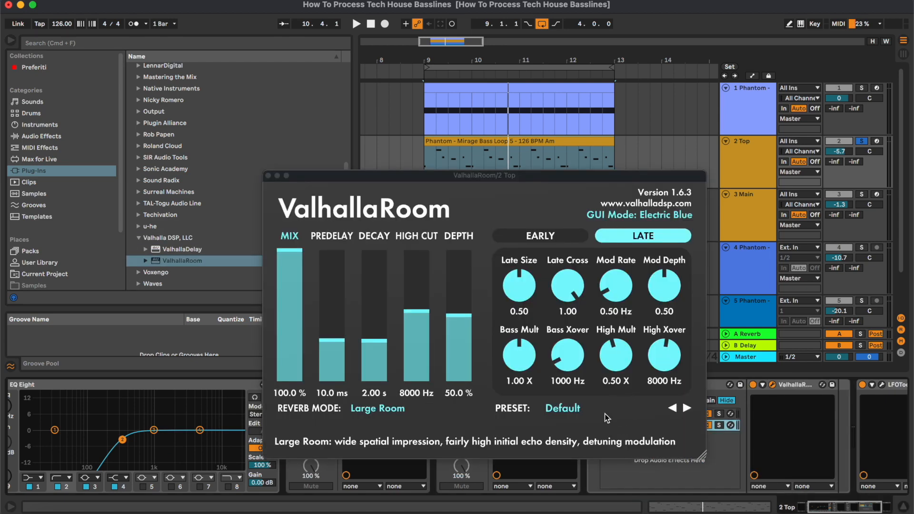
# Load the StudioAlpha preset from the Rooms category in ValhallaRoom.
pyautogui.click(605, 415)
pyautogui.moveTo(588, 277)
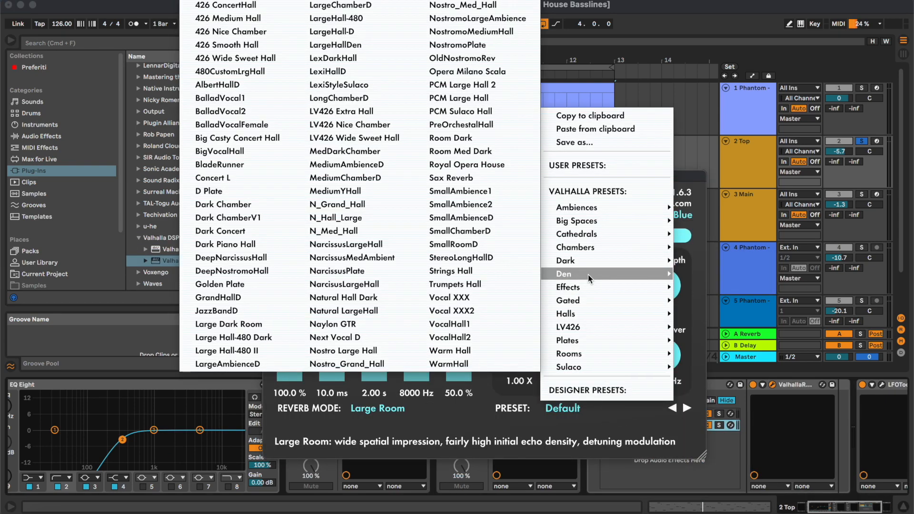
pyautogui.moveTo(586, 353)
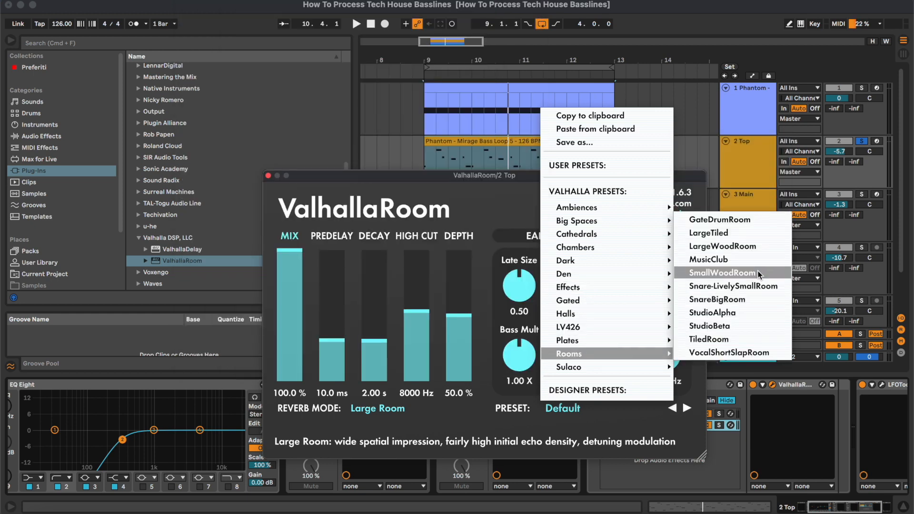
pyautogui.click(713, 313)
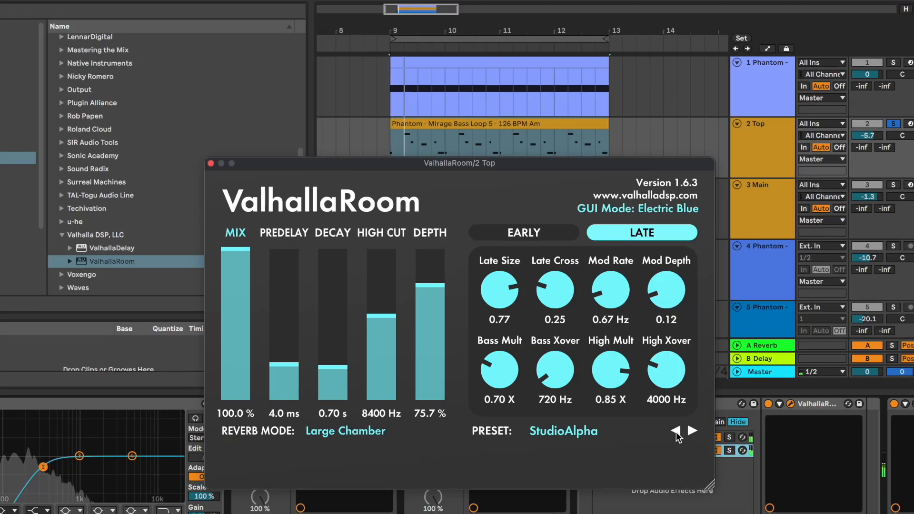
# Lower the reverb chain's volume to about -16.2 dB, unsolo the Top track and close ValhallaRoom.
pyautogui.moveTo(608, 164); pyautogui.dragTo(608, 31)
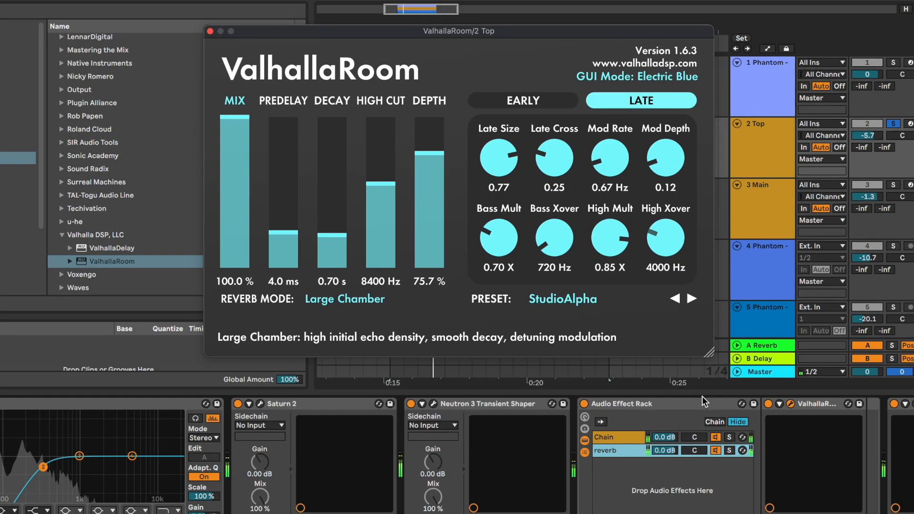
pyautogui.moveTo(676, 450); pyautogui.dragTo(676, 476)
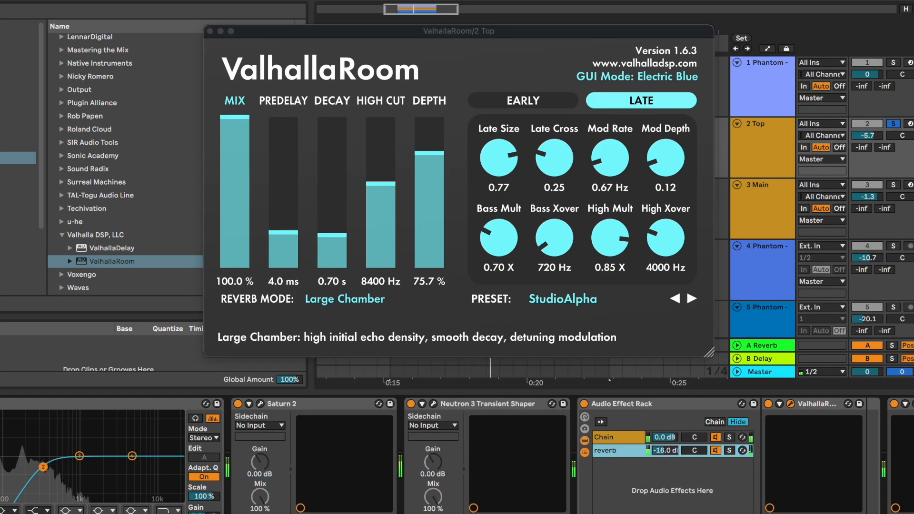
pyautogui.click(894, 124)
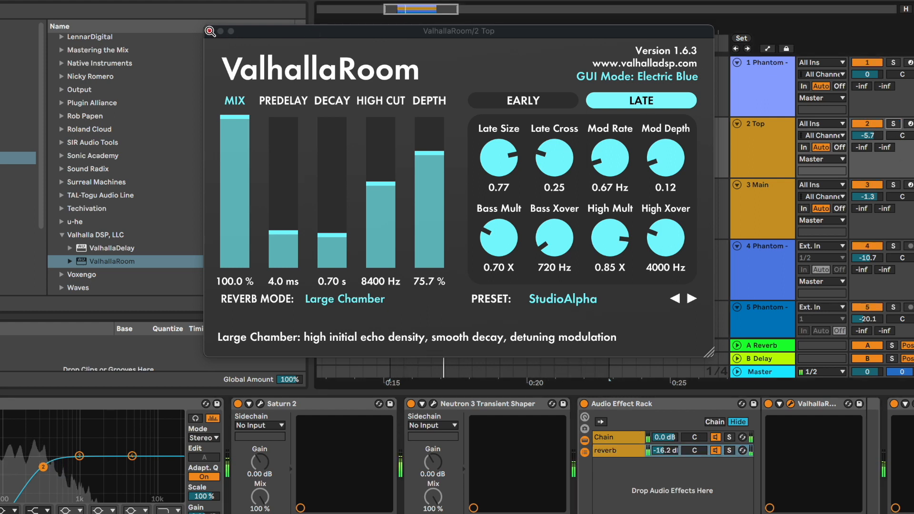
pyautogui.click(210, 31)
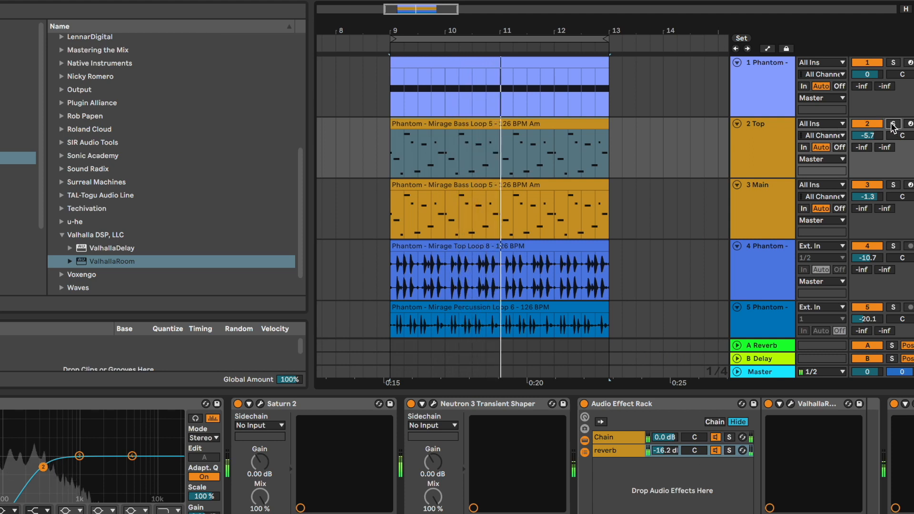
# Solo the reverb chain to check it, reduce its volume to about -19.2 dB and unsolo it.
pyautogui.click(729, 451)
pyautogui.moveTo(672, 456); pyautogui.dragTo(672, 464)
pyautogui.click(729, 451)
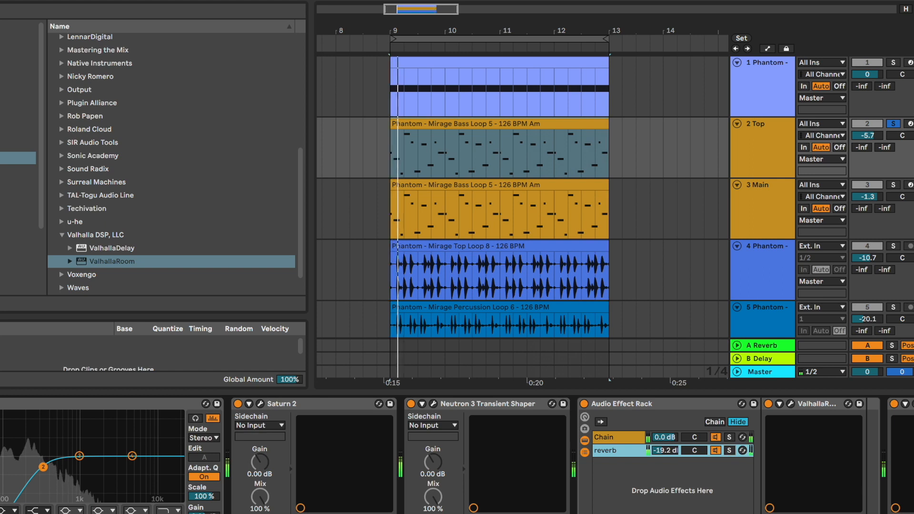
# Unsolo the Top track, set its volume to about -5.3 dB and select the Main track.
pyautogui.click(894, 124)
pyautogui.moveTo(868, 136); pyautogui.dragTo(868, 134)
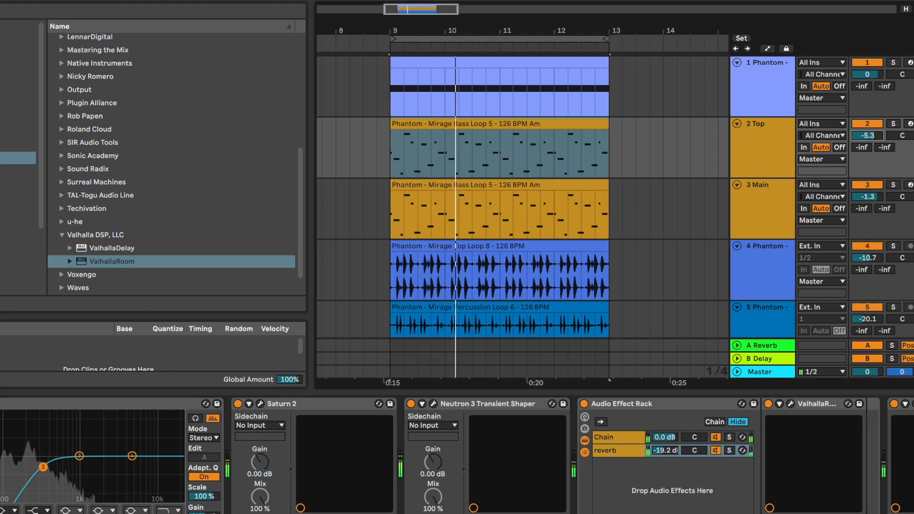
pyautogui.click(763, 220)
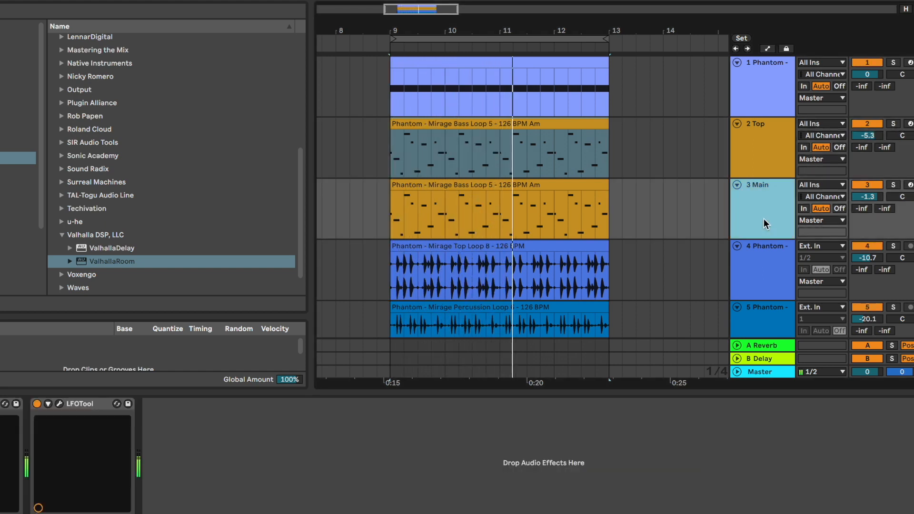
# Compare the device chains of the Top and Main tracks and solo the Main track.
pyautogui.click(775, 170)
pyautogui.click(769, 184)
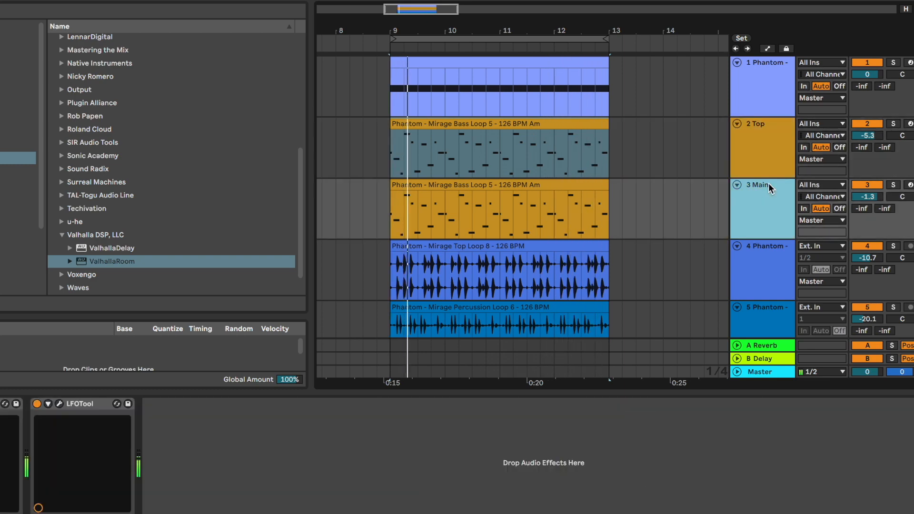
pyautogui.press('Up')
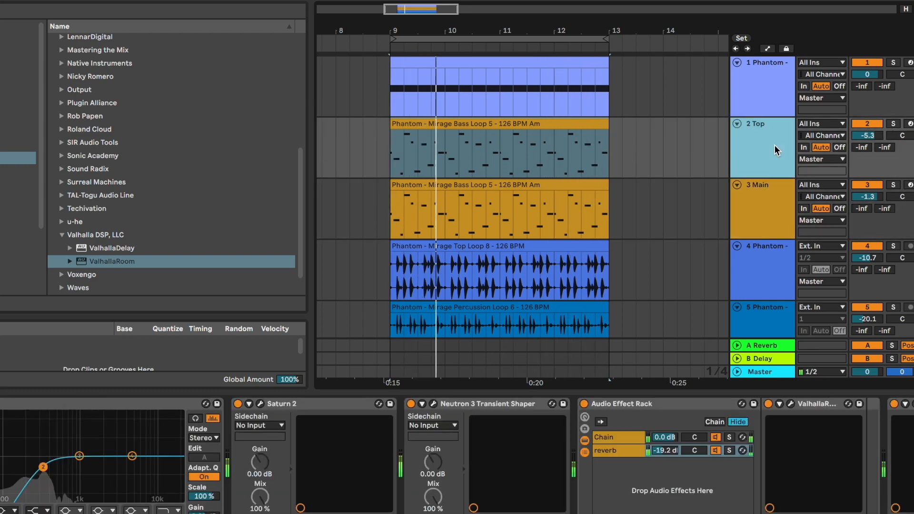
pyautogui.click(775, 183)
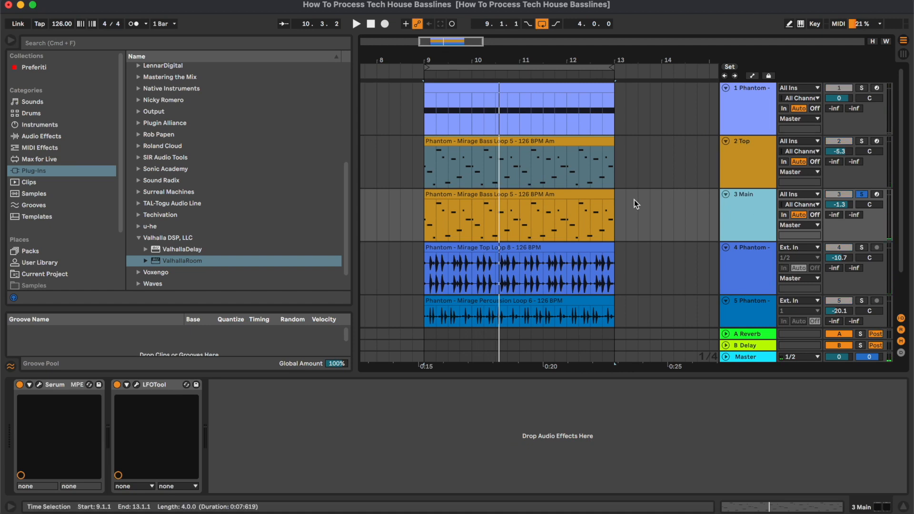
# Insert an EQ Eight between Serum and LFOTool on the Main track and make band 1 a low cut.
pyautogui.click(48, 136)
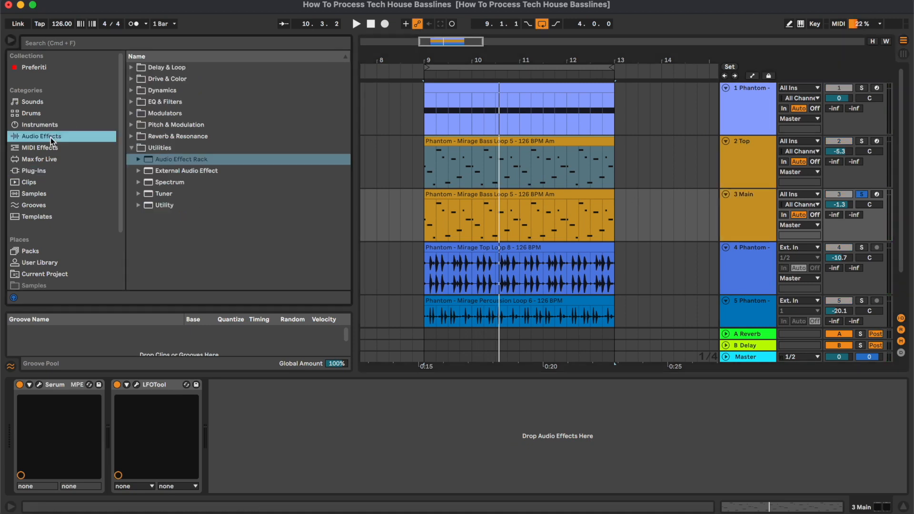
pyautogui.click(165, 103)
pyautogui.moveTo(168, 137); pyautogui.dragTo(114, 467)
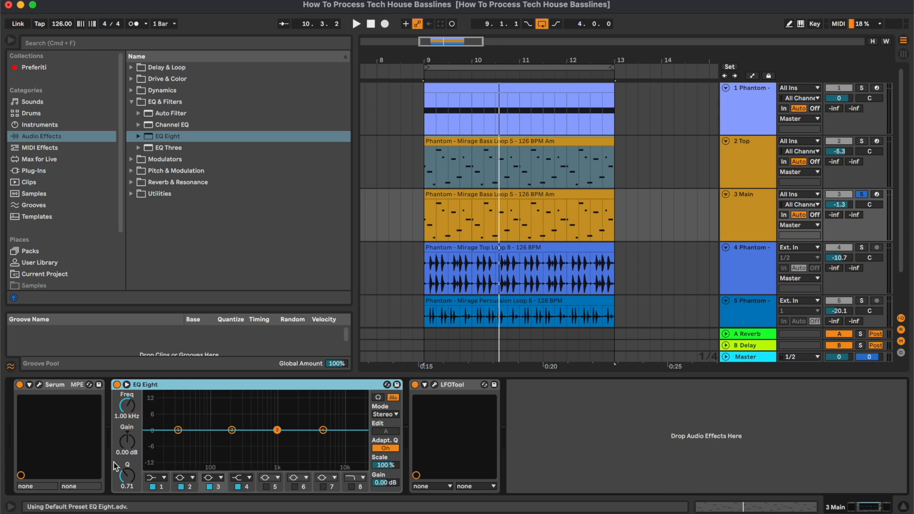
pyautogui.click(162, 478)
pyautogui.click(160, 413)
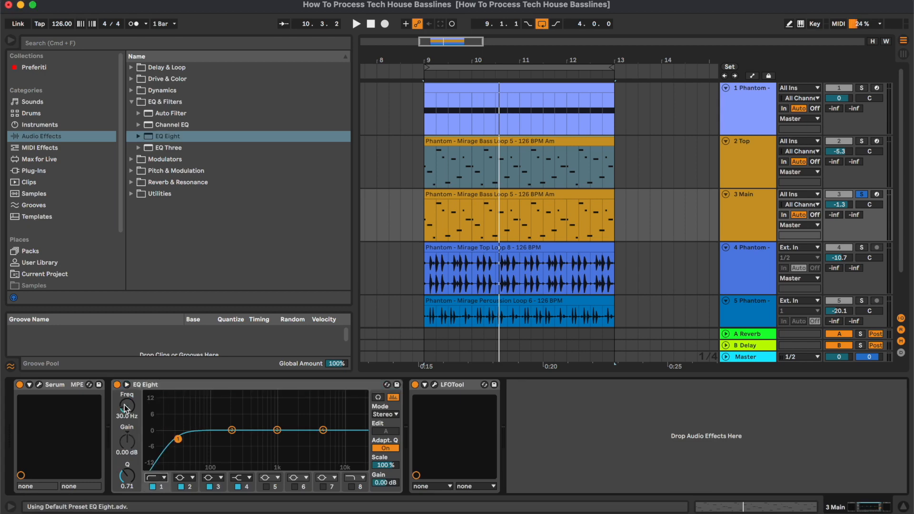
# Set the EQ Eight low cut frequency to about 33.3 Hz while playing the soloed Main track.
pyautogui.press('space')
pyautogui.click(128, 411)
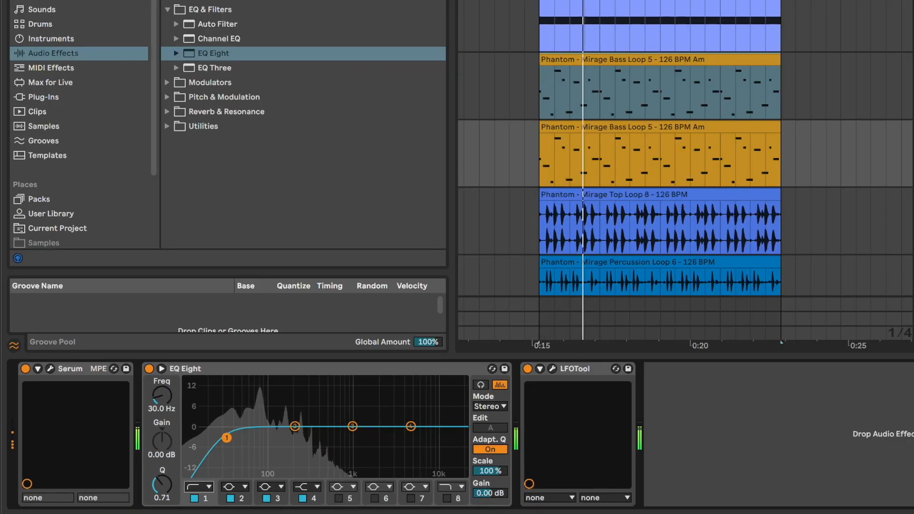
pyautogui.moveTo(167, 414); pyautogui.dragTo(167, 412)
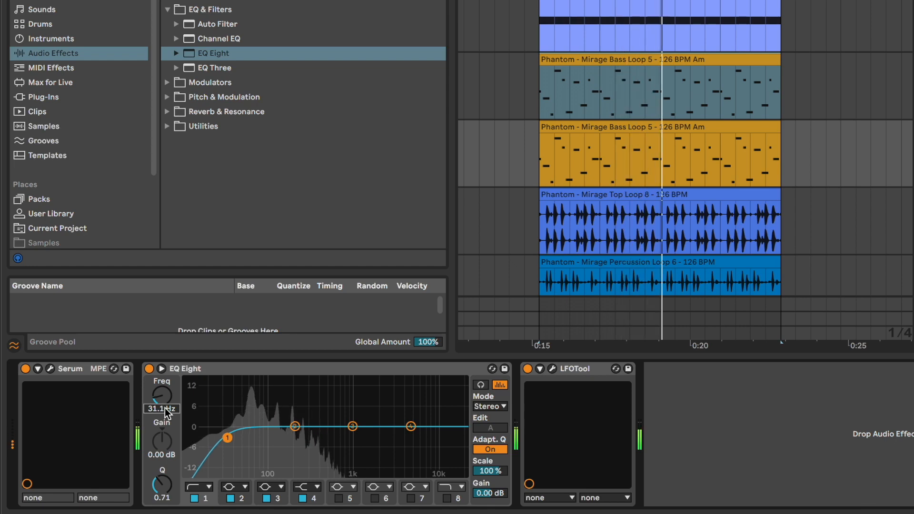
pyautogui.press('space')
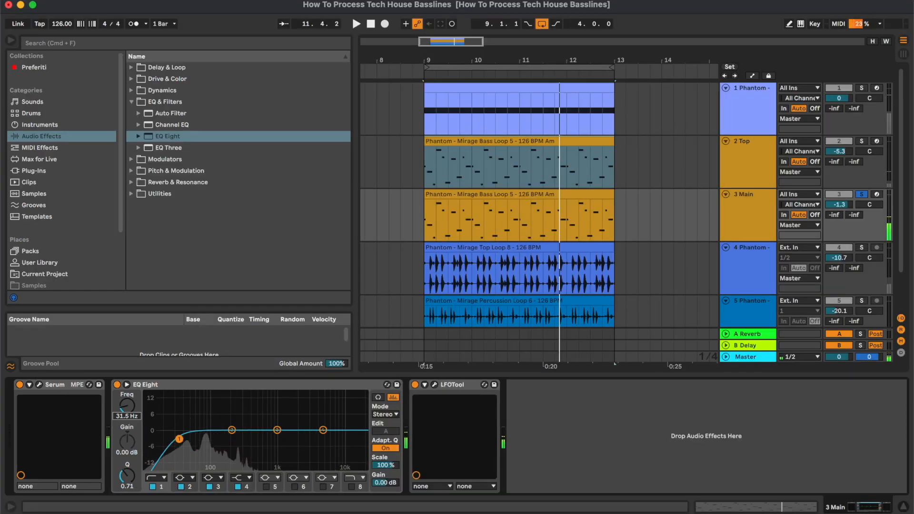
pyautogui.moveTo(126, 415); pyautogui.dragTo(127, 413)
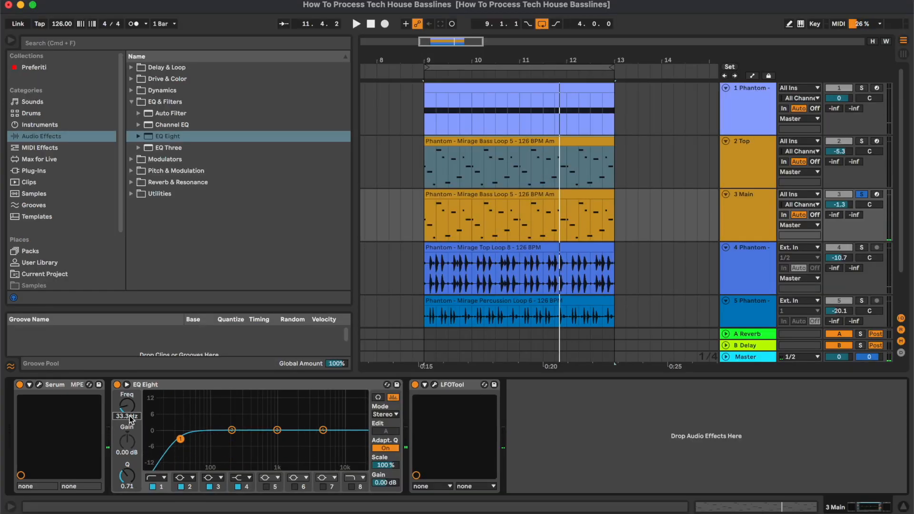
# Play back the filtered Main bass, unsolo the track and set its volume to about -1.4 dB.
pyautogui.click(484, 193)
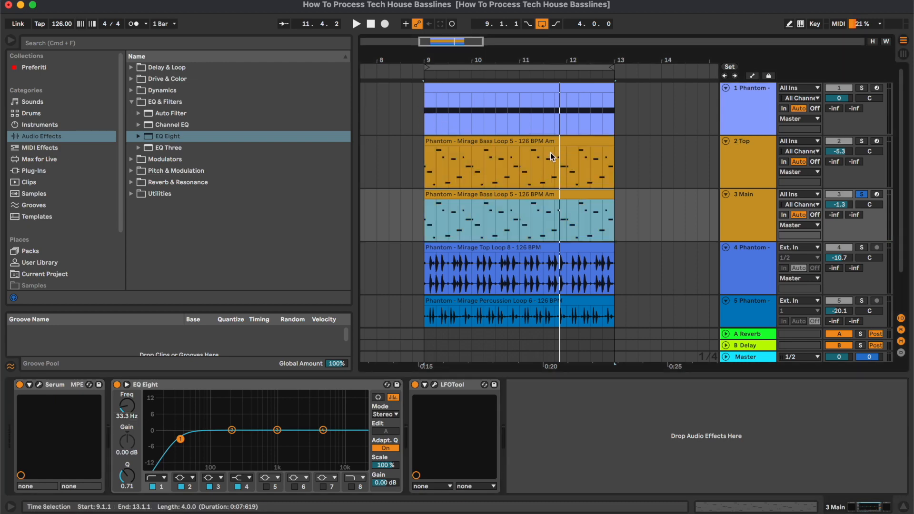
pyautogui.press('space')
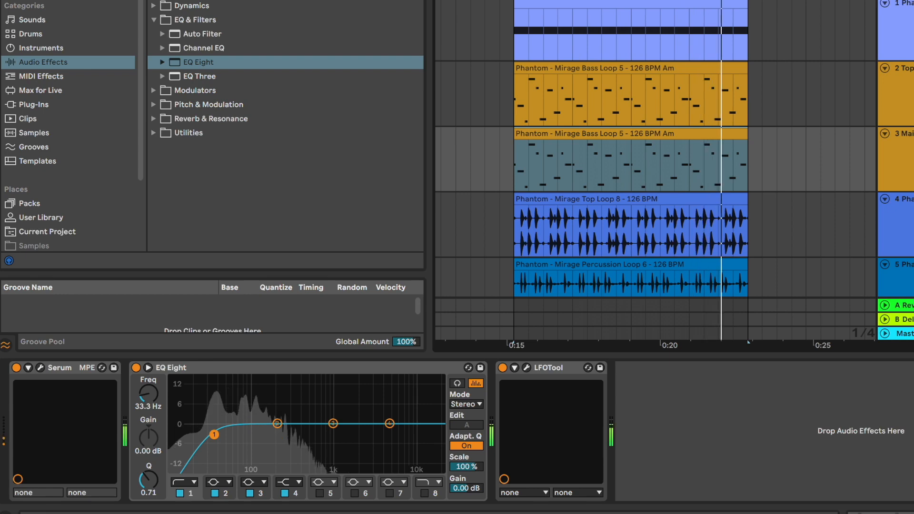
pyautogui.click(904, 133)
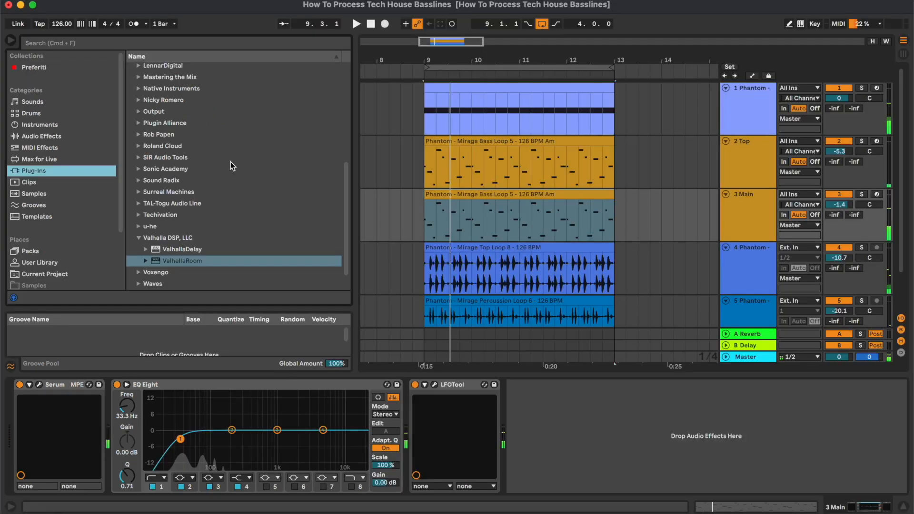
# Search the plug-ins for "plu", load Black Box Analog Design HG-2 between EQ Eight and LFOTool, and clear the search.
pyautogui.click(262, 40)
pyautogui.write('plu')
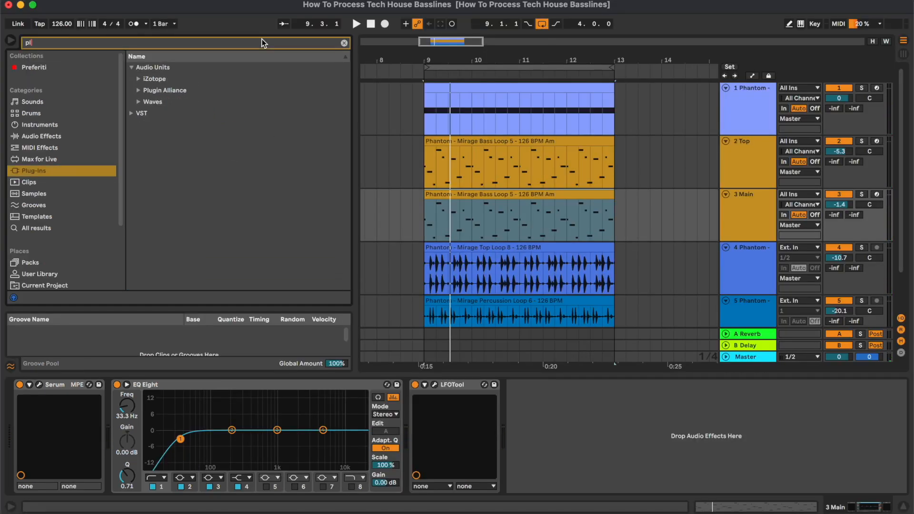
pyautogui.click(194, 80)
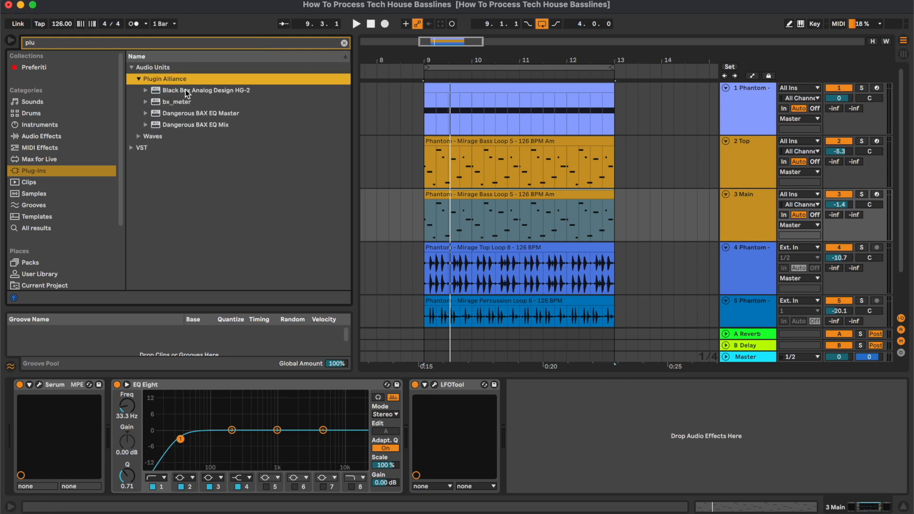
pyautogui.doubleClick(185, 89)
pyautogui.click(344, 43)
# In HG-2, engage saturation at the Low frequency setting, raise Pentode to about 53% and Triode slightly, and reduce Mix to about 23%.
pyautogui.moveTo(462, 76); pyautogui.dragTo(464, 136)
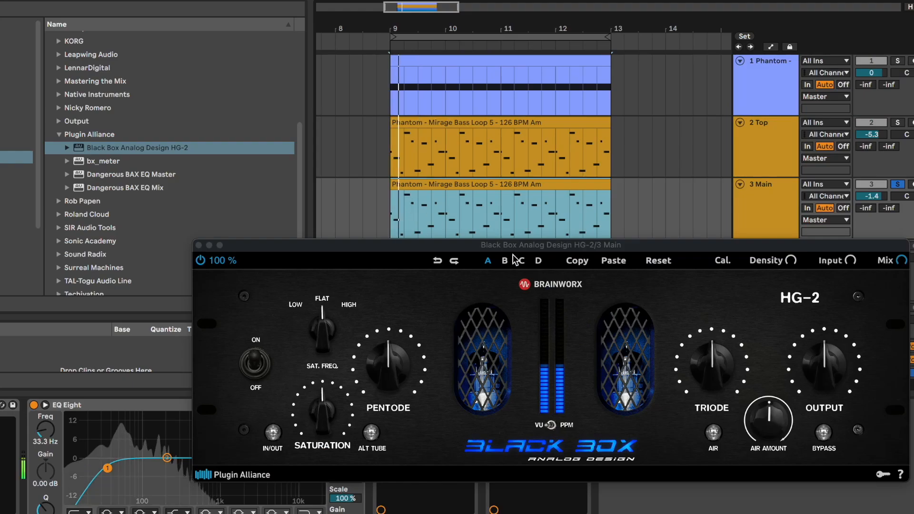
pyautogui.moveTo(515, 250); pyautogui.dragTo(464, 181)
pyautogui.click(225, 368)
pyautogui.moveTo(274, 267); pyautogui.dragTo(270, 306)
pyautogui.moveTo(353, 312)
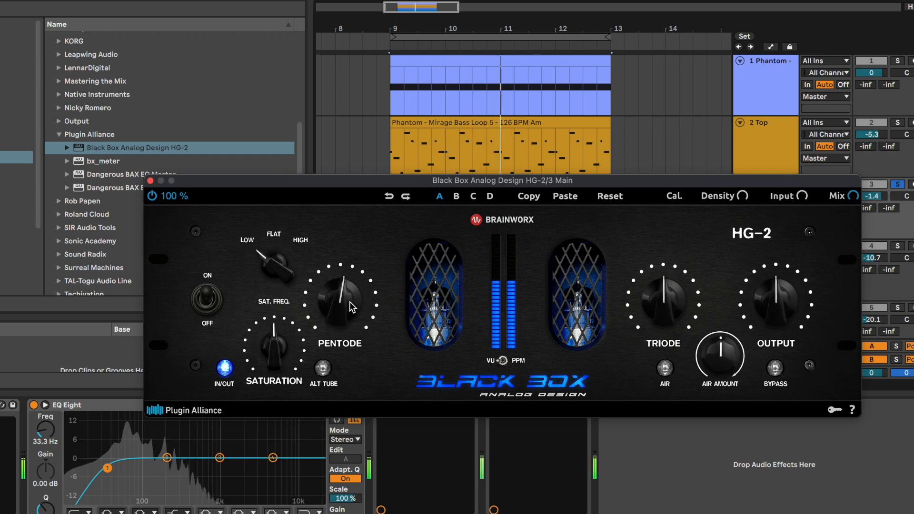
pyautogui.moveTo(666, 301); pyautogui.dragTo(673, 296)
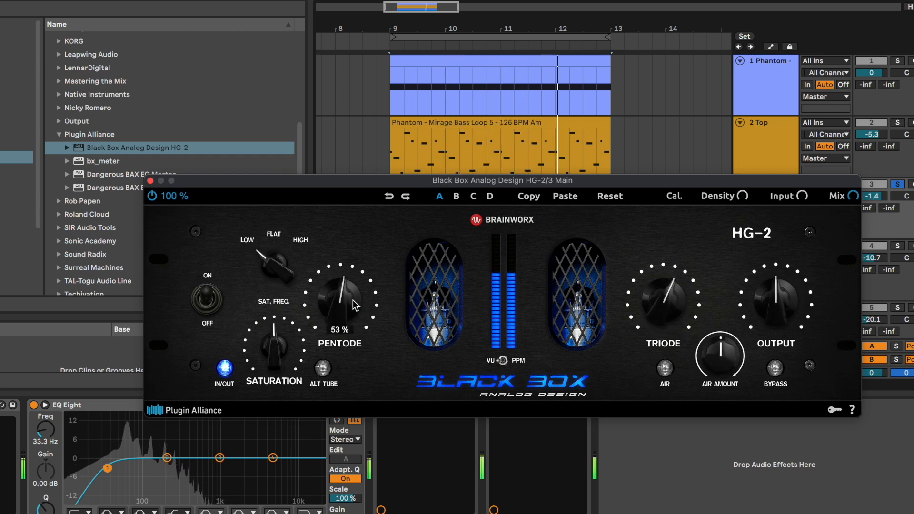
pyautogui.moveTo(857, 197); pyautogui.dragTo(857, 257)
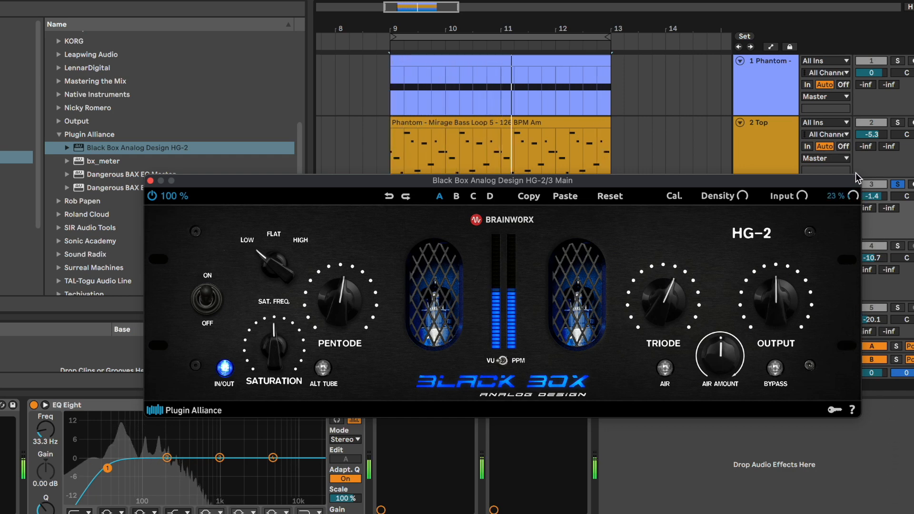
# Unsolo the Main track, lower its volume to about -2.0 dB and close the HG-2 window.
pyautogui.click(898, 184)
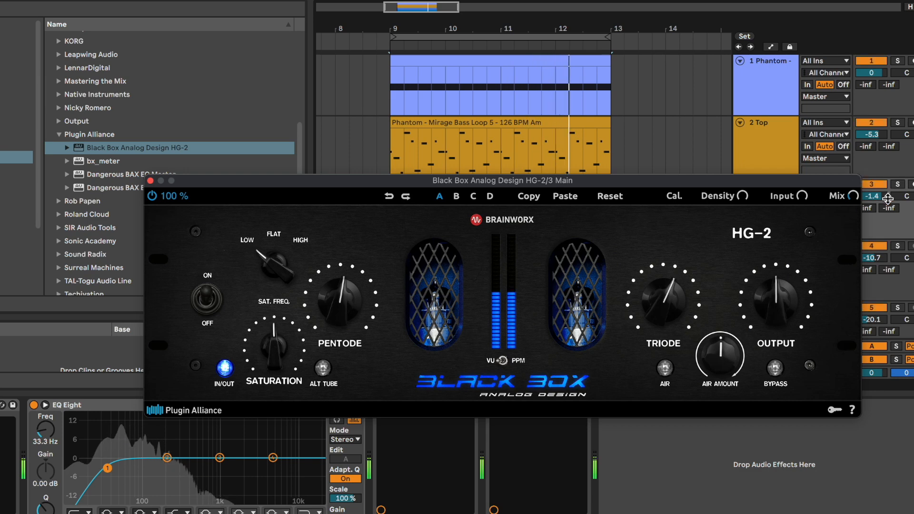
pyautogui.moveTo(621, 180); pyautogui.dragTo(751, 230)
pyautogui.click(284, 228)
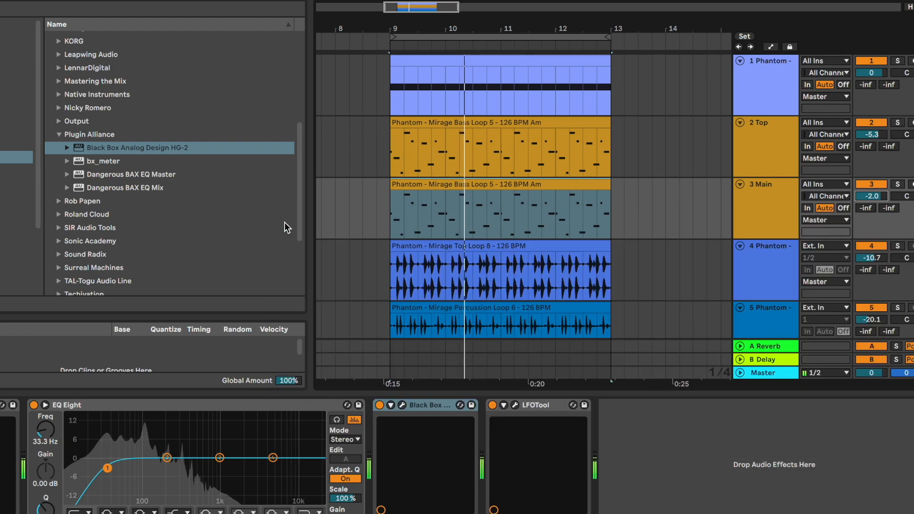
pyautogui.click(788, 204)
pyautogui.press('space')
# Reopen the HG-2 window on the Main track to review its saturation and mix settings, and close it.
pyautogui.click(402, 405)
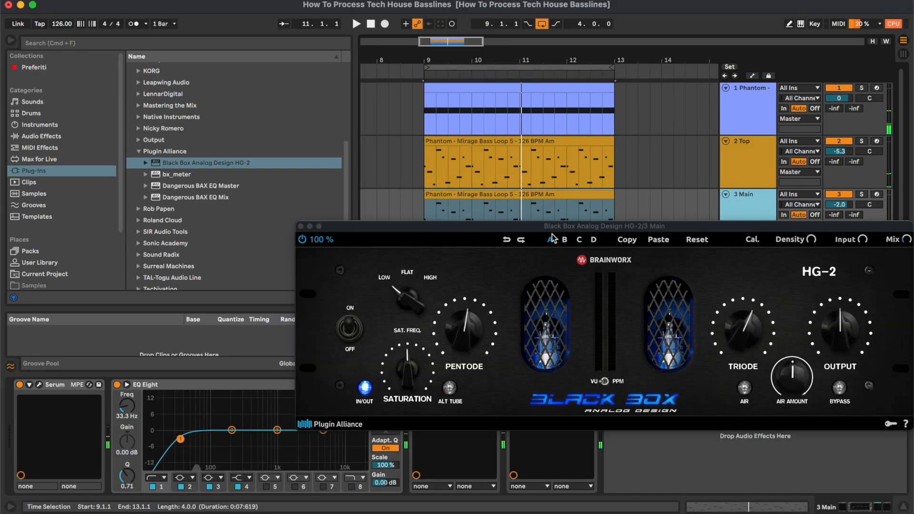
pyautogui.moveTo(556, 221); pyautogui.dragTo(471, 206)
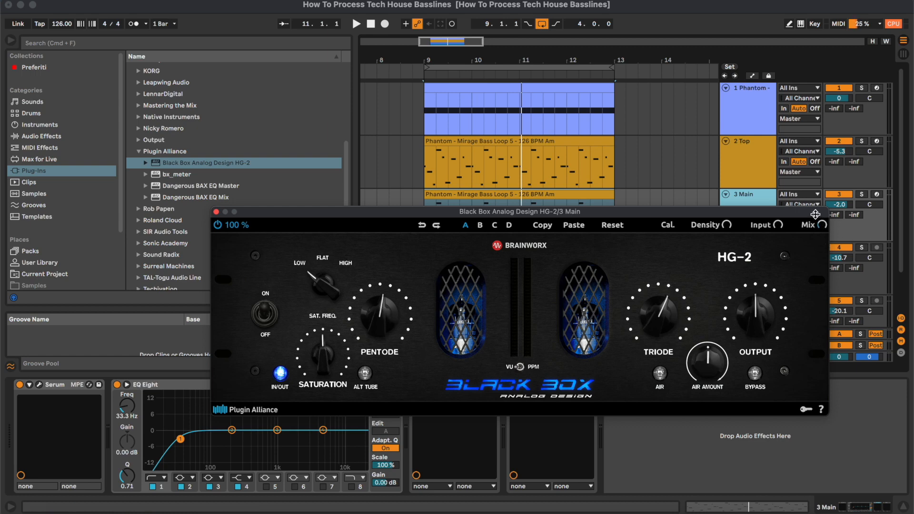
pyautogui.moveTo(815, 215); pyautogui.dragTo(802, 212)
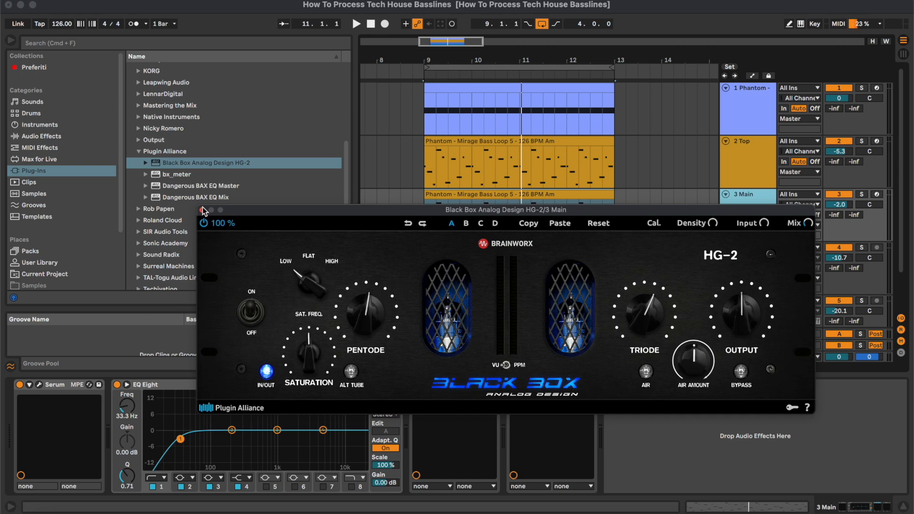
pyautogui.click(203, 210)
# Play the loop and lower the Main track's volume to about -2.9 dB.
pyautogui.press('space')
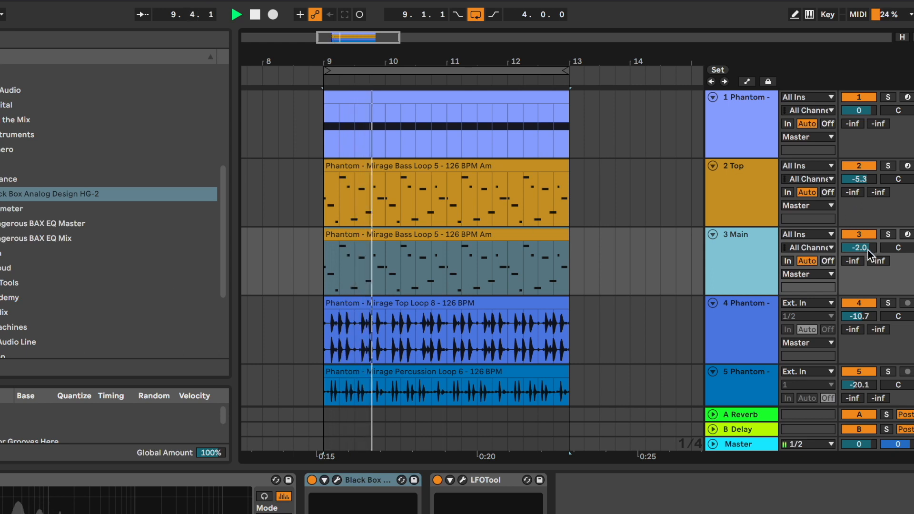
pyautogui.moveTo(868, 250); pyautogui.dragTo(867, 253)
pyautogui.click(739, 241)
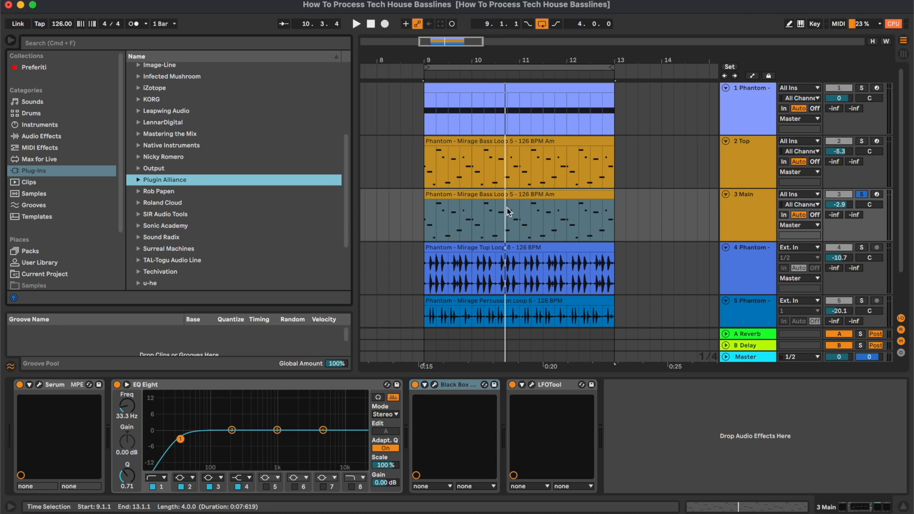
# Insert a Glue Compressor from the Dynamics effects between HG-2 and LFOTool on the Main track.
pyautogui.click(507, 208)
pyautogui.click(67, 136)
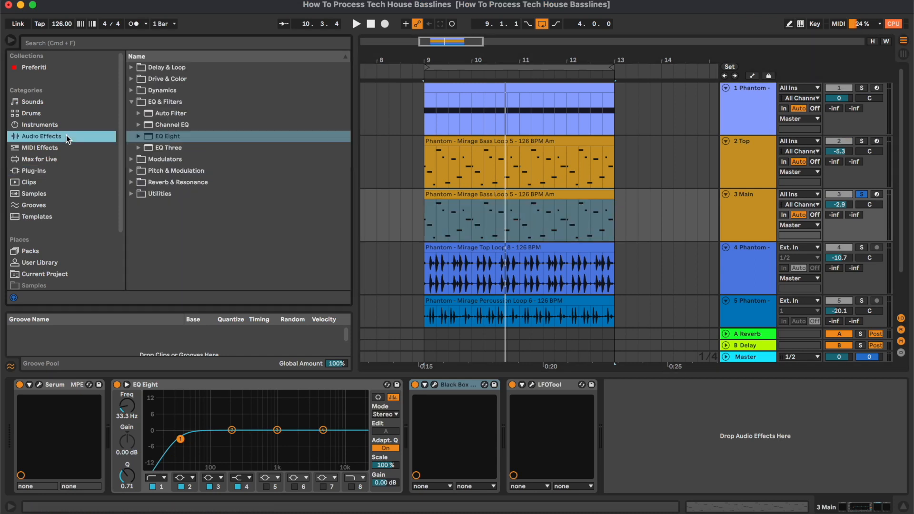
pyautogui.click(170, 90)
pyautogui.moveTo(227, 141); pyautogui.dragTo(481, 417)
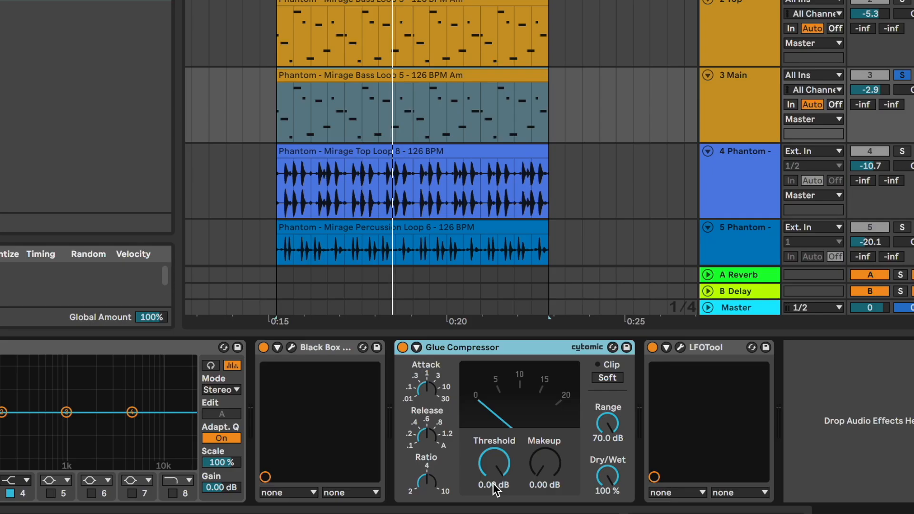
# Set the Glue Compressor's threshold to about -12.5 dB and its makeup gain to about 2.00 dB.
pyautogui.moveTo(581, 482); pyautogui.dragTo(581, 501)
pyautogui.moveTo(495, 463); pyautogui.dragTo(493, 481)
pyautogui.click(550, 469)
pyautogui.moveTo(550, 469); pyautogui.dragTo(551, 465)
pyautogui.moveTo(493, 483); pyautogui.dragTo(493, 483)
# Unsolo the Main track, set its volume to about -2.6 dB and toggle playback.
pyautogui.click(901, 75)
pyautogui.moveTo(885, 91); pyautogui.dragTo(883, 89)
pyautogui.click(768, 113)
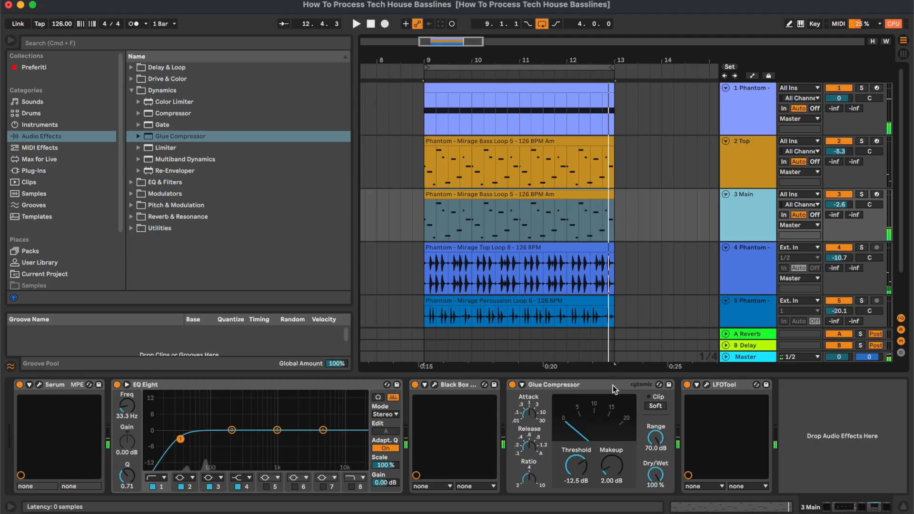
pyautogui.press('space')
# Solo the Main and Top tracks together, lower the Top volume to about -5.8 dB, and unsolo both.
pyautogui.click(506, 348)
pyautogui.click(577, 327)
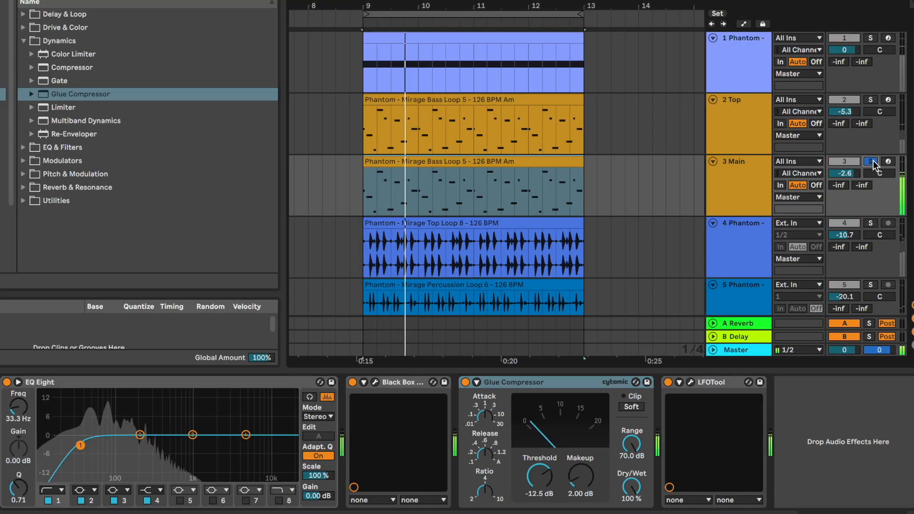
pyautogui.click(870, 100)
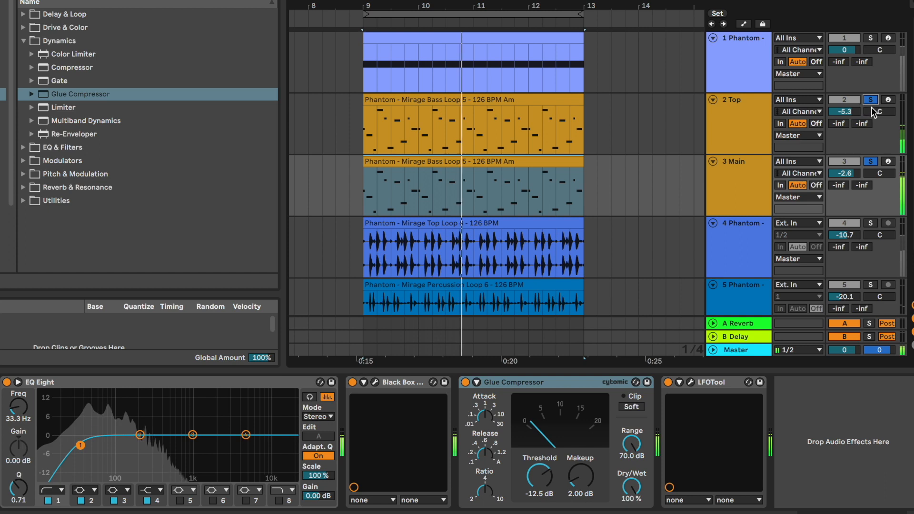
pyautogui.moveTo(850, 112); pyautogui.dragTo(850, 115)
pyautogui.click(872, 103)
pyautogui.click(746, 177)
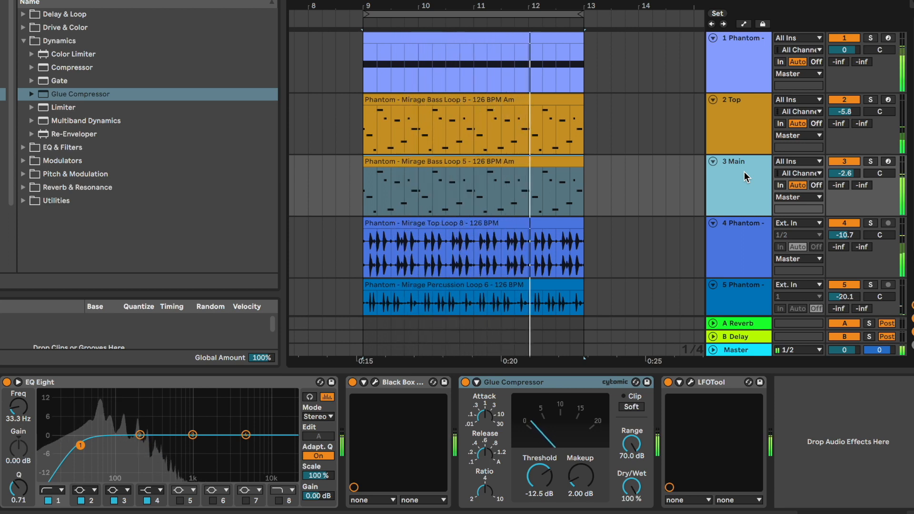
# Solo the Main track and insert FabFilter Pro-Q 3 between the Glue Compressor and LFOTool.
pyautogui.press('s')
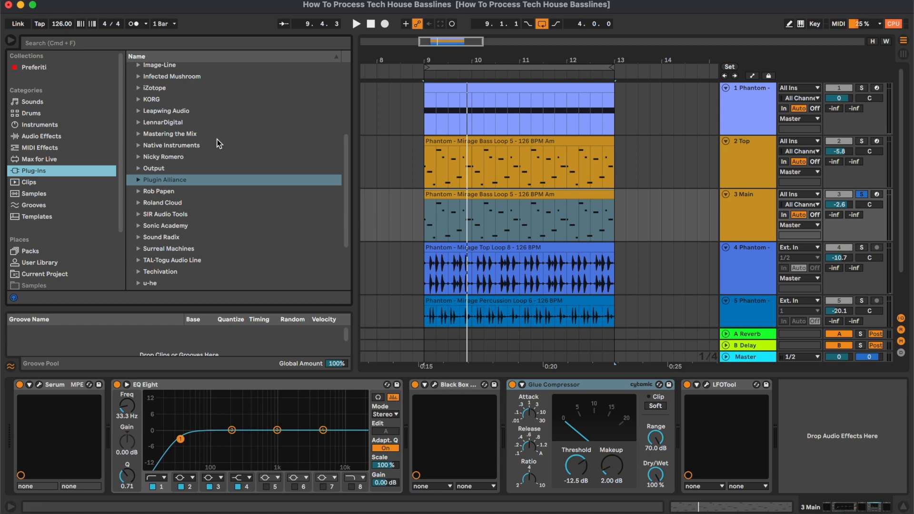
pyautogui.scroll(3, 217, 143)
pyautogui.click(167, 109)
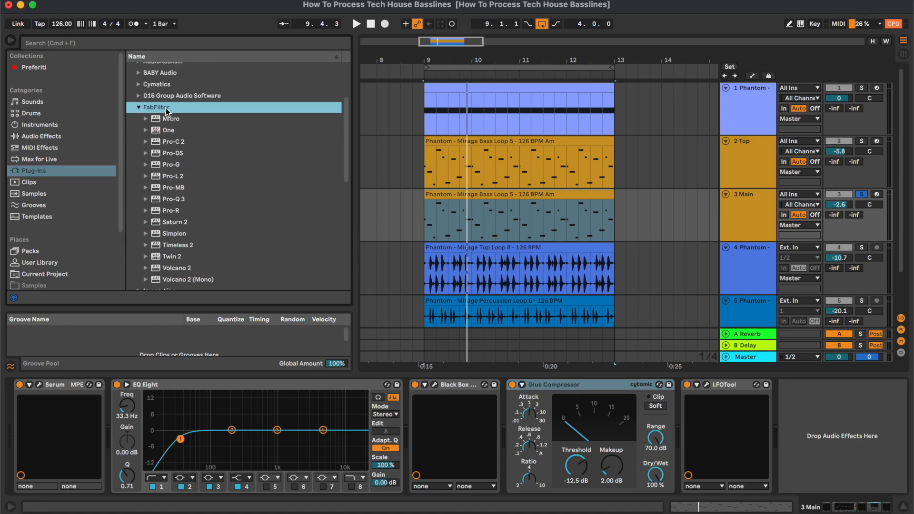
pyautogui.moveTo(168, 202); pyautogui.dragTo(665, 447)
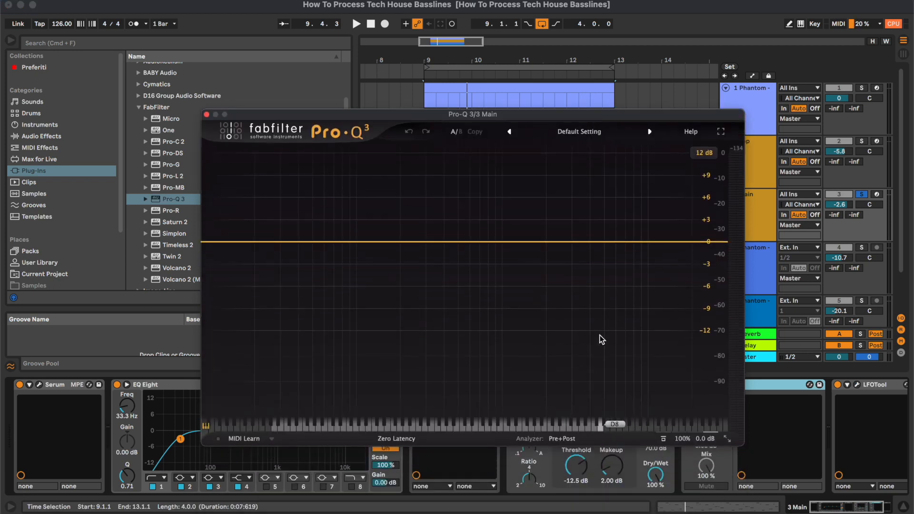
# Add a dynamic bell cut at about 259 Hz, -0.65 dB, Q 6.641, to the Main track's Pro-Q 3 during playback and audition the band.
pyautogui.press('space')
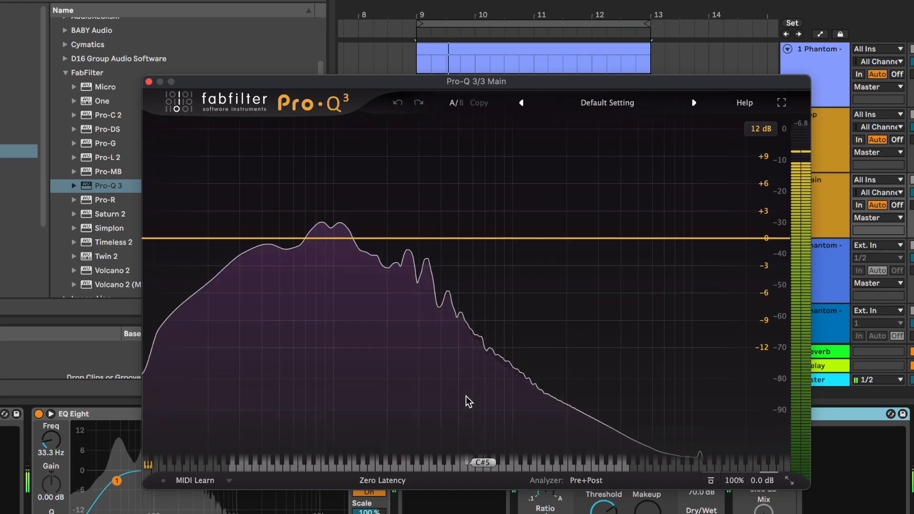
pyautogui.moveTo(412, 243)
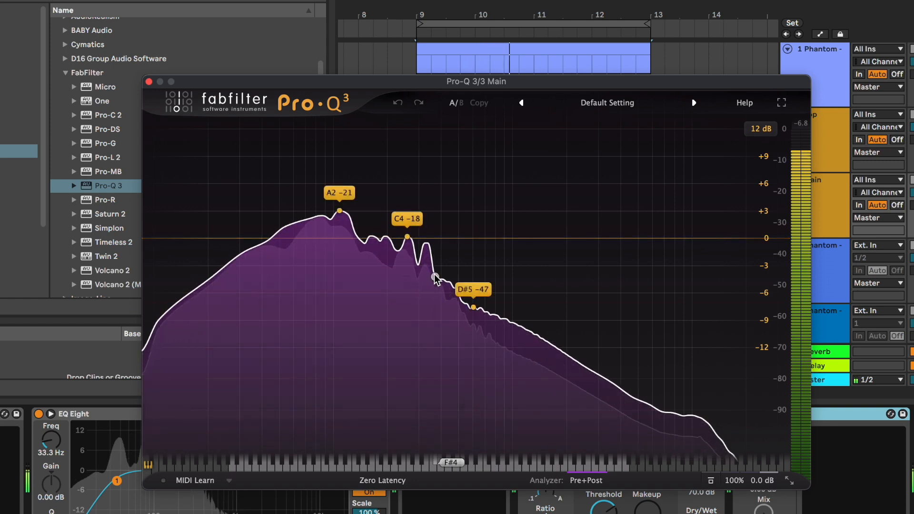
pyautogui.moveTo(412, 243)
pyautogui.mouseDown()
pyautogui.moveTo(419, 134)
pyautogui.moveTo(420, 245)
pyautogui.mouseUp()
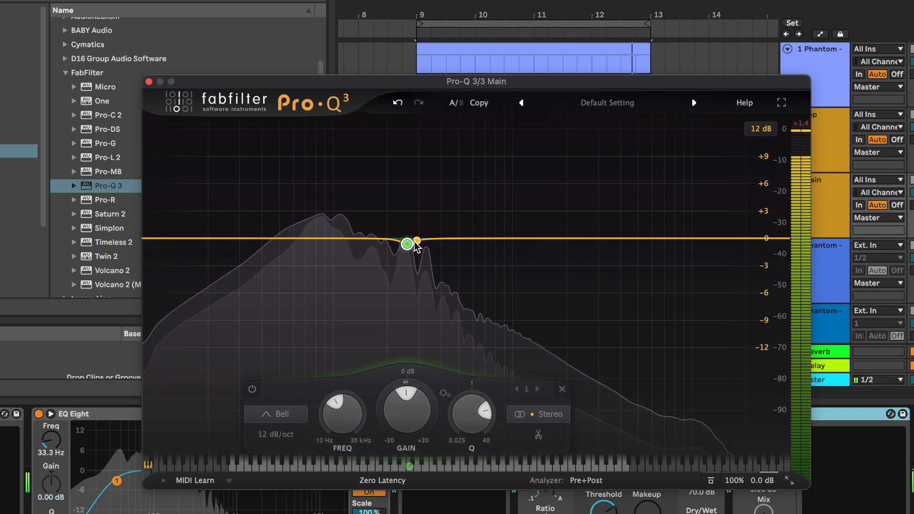
pyautogui.rightClick(409, 245)
pyautogui.click(438, 289)
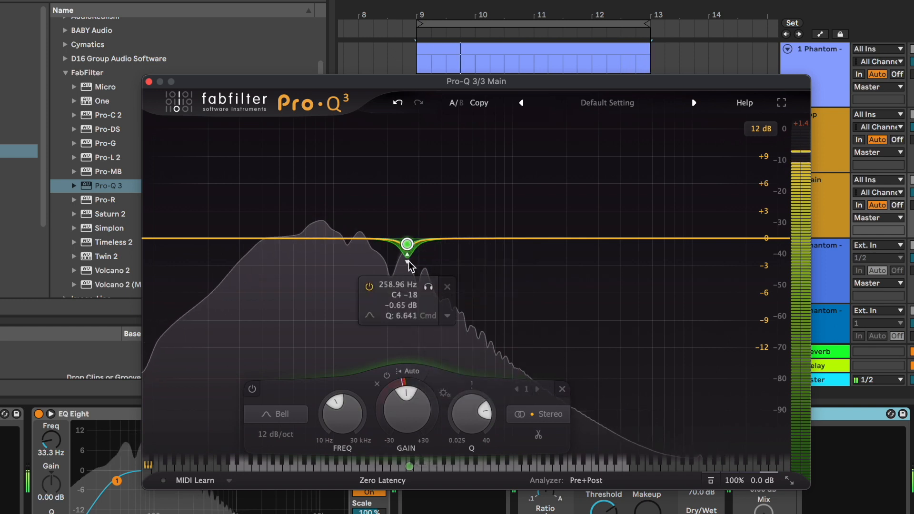
pyautogui.click(429, 315)
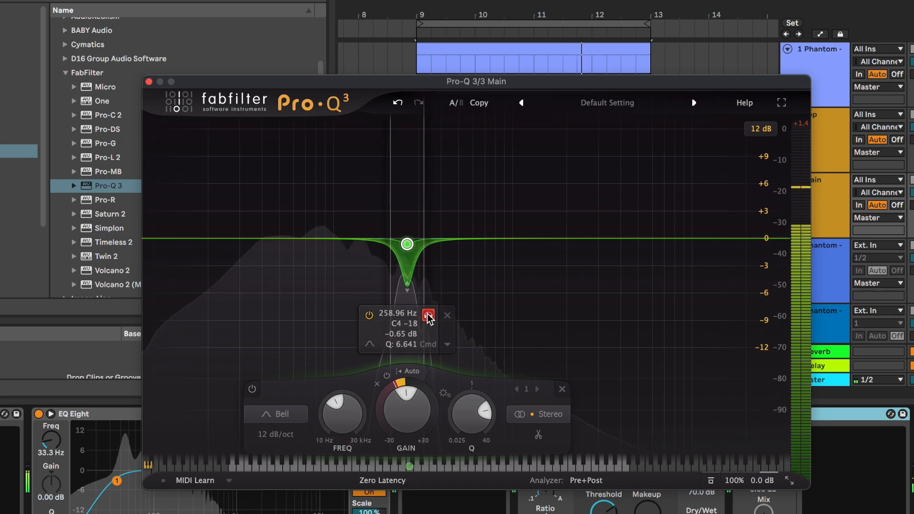
pyautogui.click(429, 316)
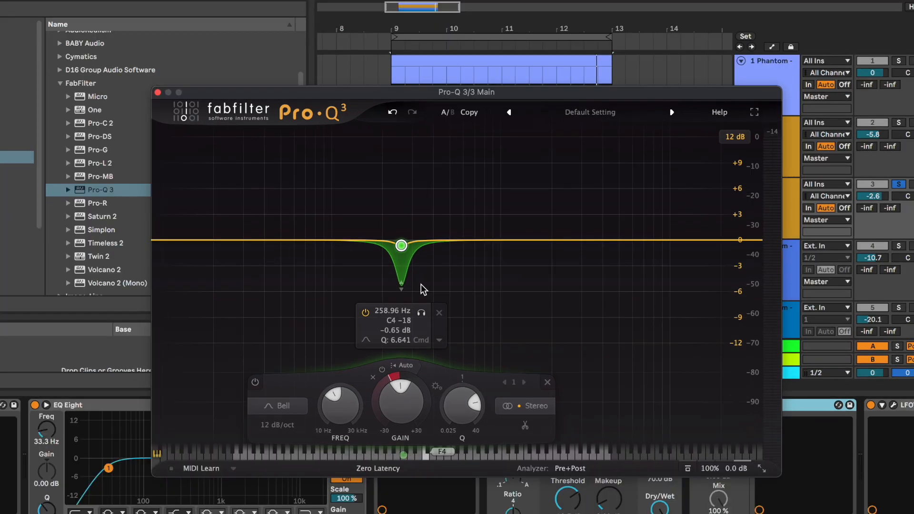
# Resume playback with the Main track unsoloed and close its Pro-Q 3 window.
pyautogui.press('space')
pyautogui.moveTo(456, 94); pyautogui.dragTo(520, 107)
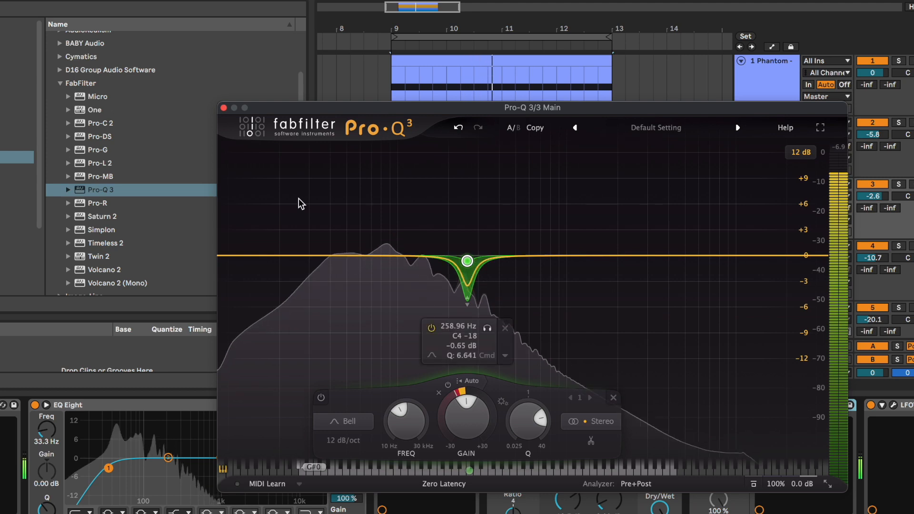
pyautogui.click(223, 108)
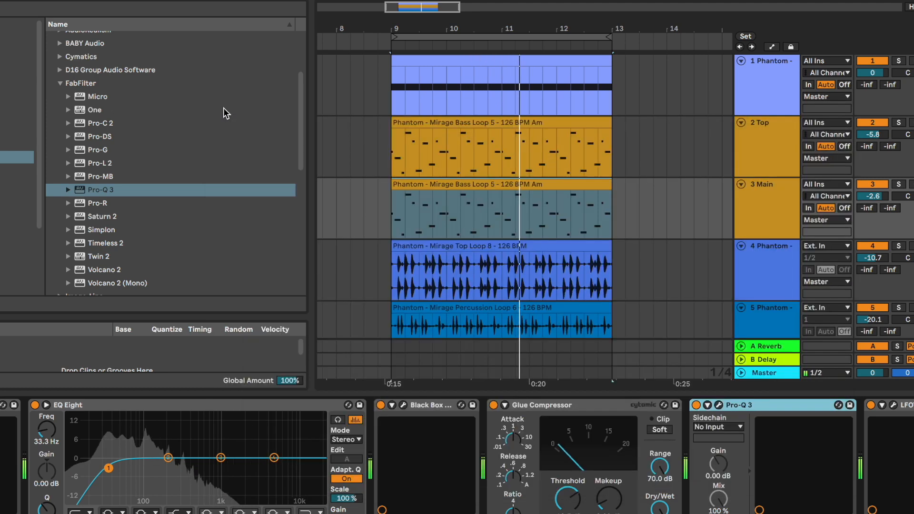
# Solo the Top track and insert Pro-Q 3 between the Neutron 3 Transient Shaper and the Audio Effect Rack.
pyautogui.click(773, 154)
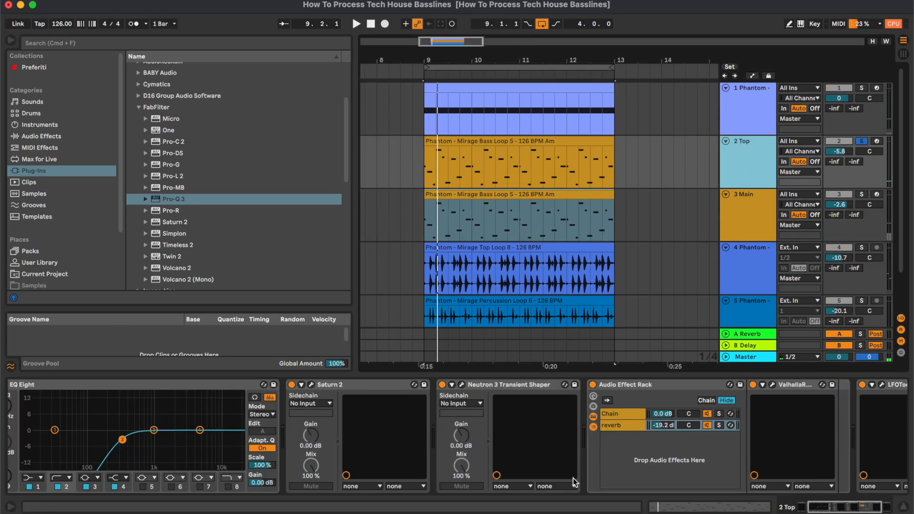
pyautogui.moveTo(174, 204)
pyautogui.mouseDown()
pyautogui.moveTo(599, 447)
pyautogui.moveTo(590, 447)
pyautogui.mouseUp()
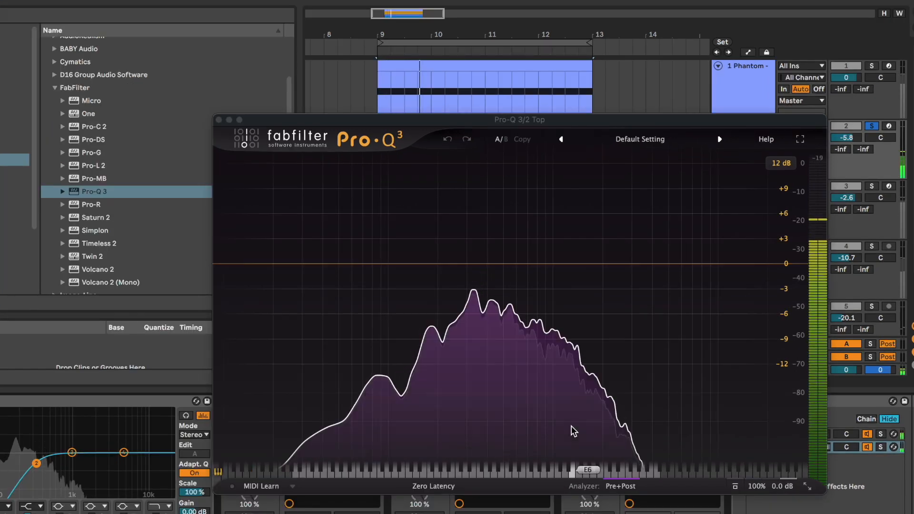
# Add a dynamic bell cut at about 345 Hz, -1.03 dB, Q 7.157, to the Top track's Pro-Q 3, audition it and close the plugin.
pyautogui.moveTo(478, 264); pyautogui.dragTo(478, 318)
pyautogui.rightClick(478, 273)
pyautogui.click(500, 312)
pyautogui.click(497, 344)
pyautogui.moveTo(496, 346); pyautogui.dragTo(496, 346)
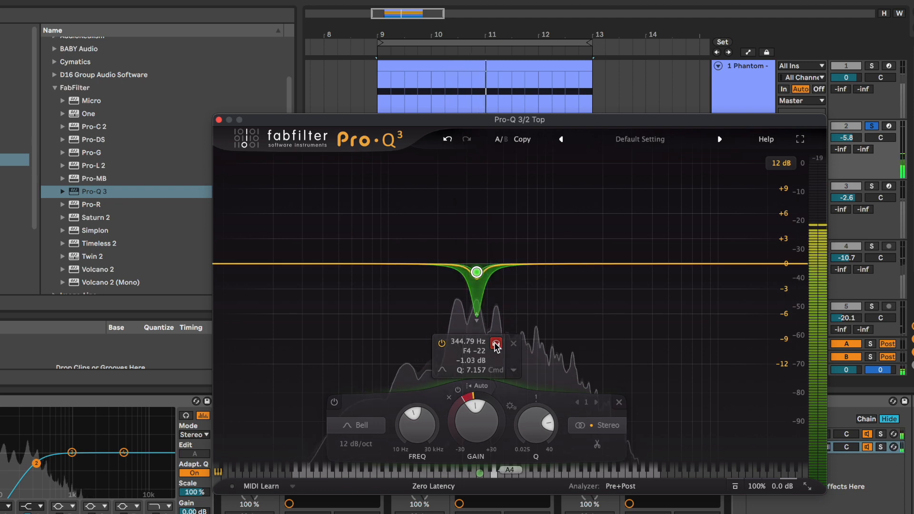
pyautogui.click(218, 120)
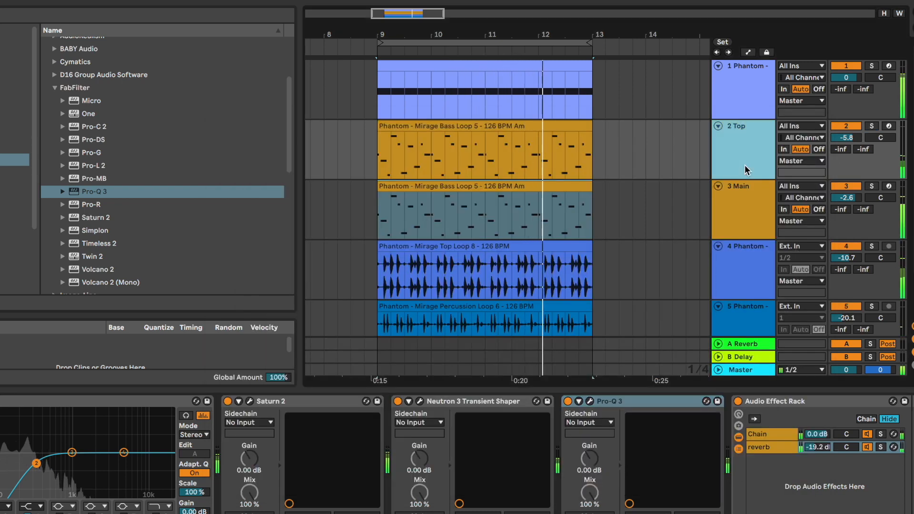
# Group the Top and Main tracks and name the group Bass.
pyautogui.click(744, 195)
pyautogui.click(753, 138)
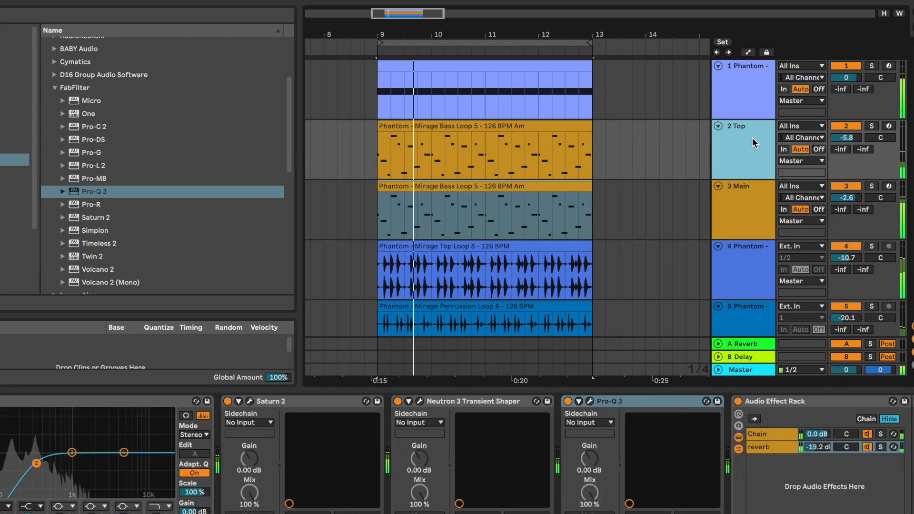
pyautogui.keyDown('shift'); pyautogui.click(746, 202); pyautogui.keyUp('shift')
pyautogui.press('super+g')
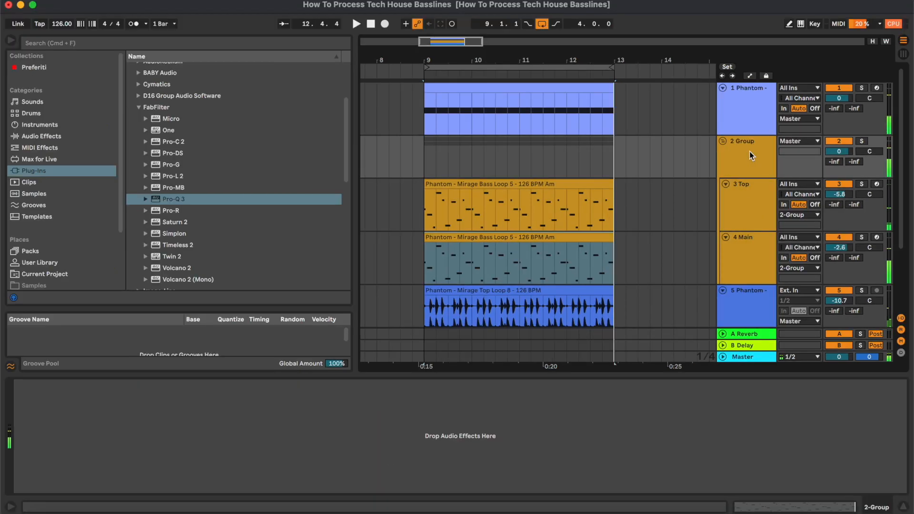
pyautogui.click(749, 152)
pyautogui.press('super+r')
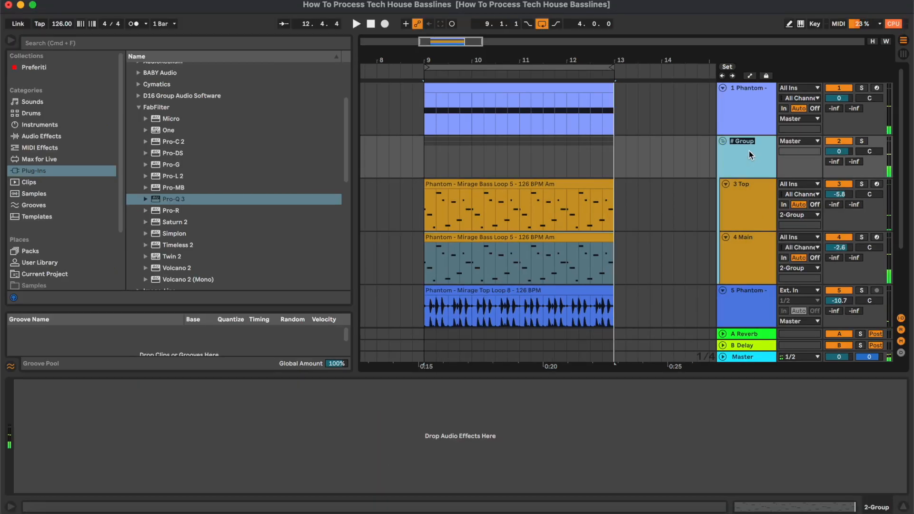
pyautogui.write('Bass')
pyautogui.press('Return')
pyautogui.click(563, 184)
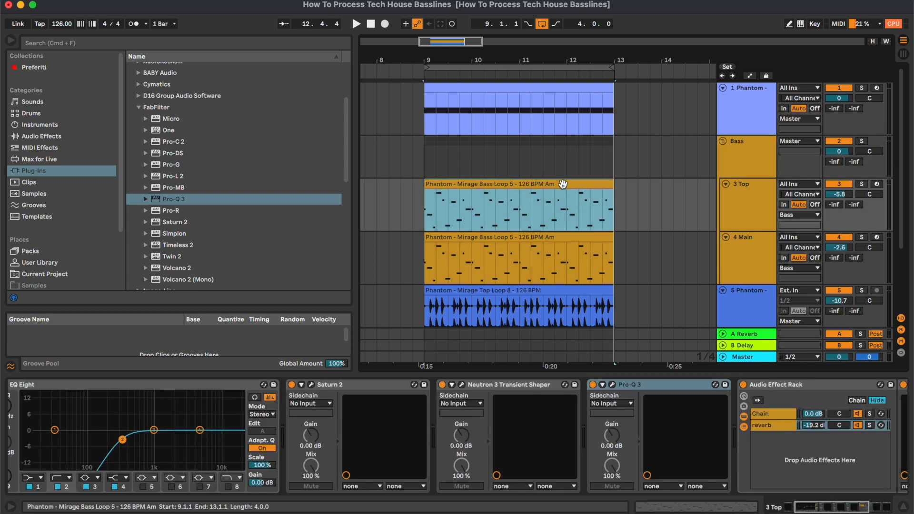
pyautogui.click(757, 161)
pyautogui.scroll(-2, 524, 191)
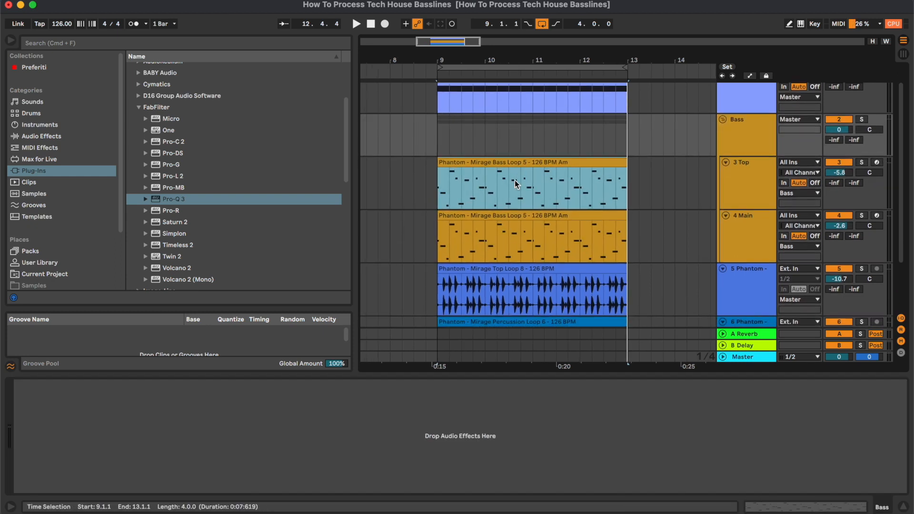
pyautogui.click(544, 201)
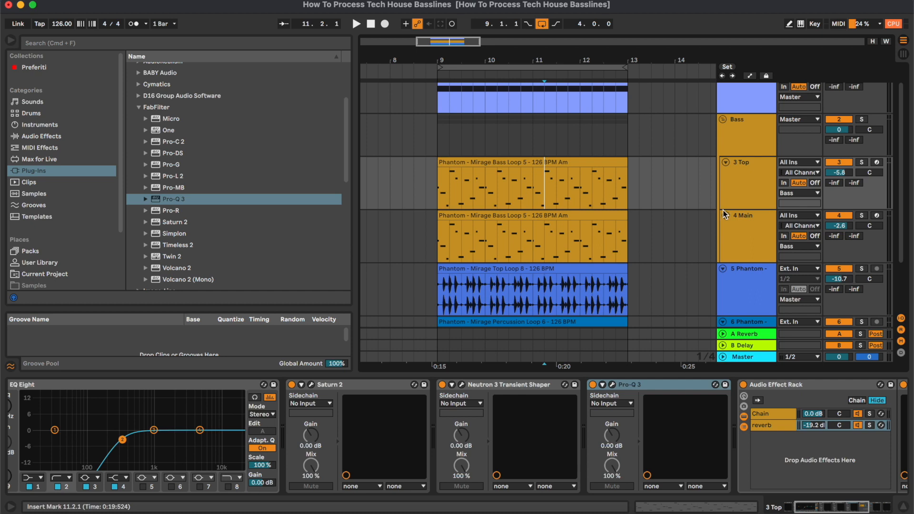
# Insert FabFilter Saturn 2 on the Bass group.
pyautogui.click(750, 134)
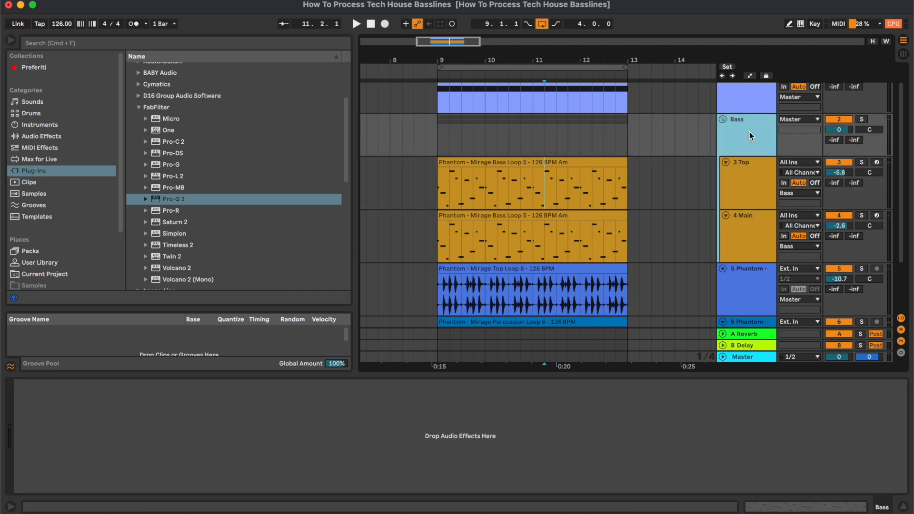
pyautogui.click(174, 225)
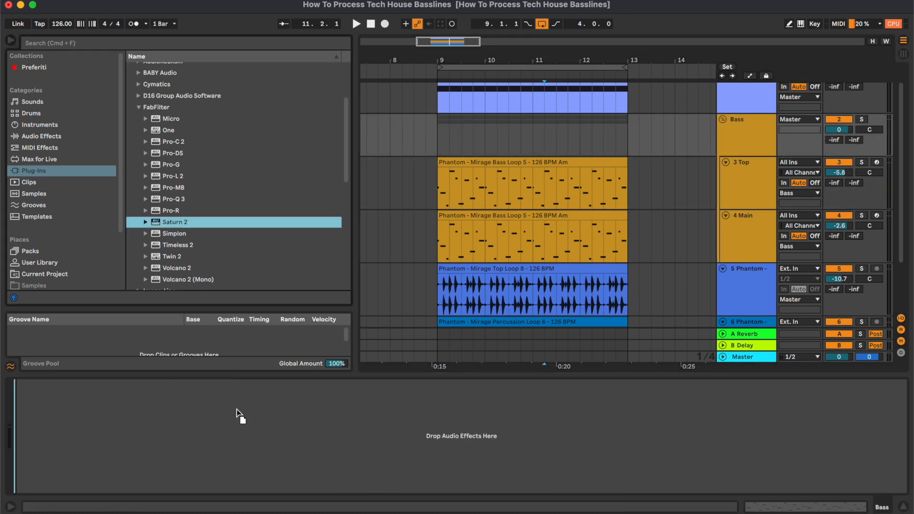
pyautogui.moveTo(237, 411); pyautogui.dragTo(237, 411)
pyautogui.moveTo(658, 148); pyautogui.dragTo(664, 211)
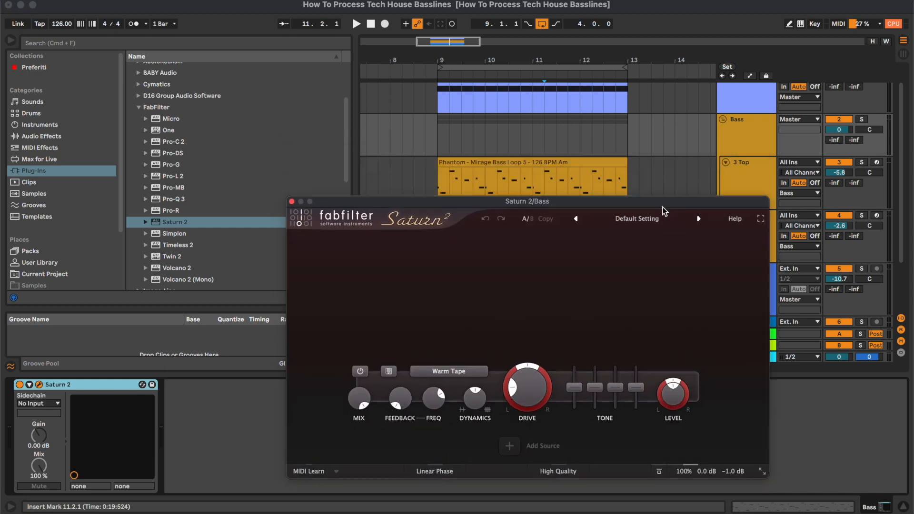
# Solo the Bass group and start playback from bar 9 with the Saturn 2 window open.
pyautogui.click(739, 145)
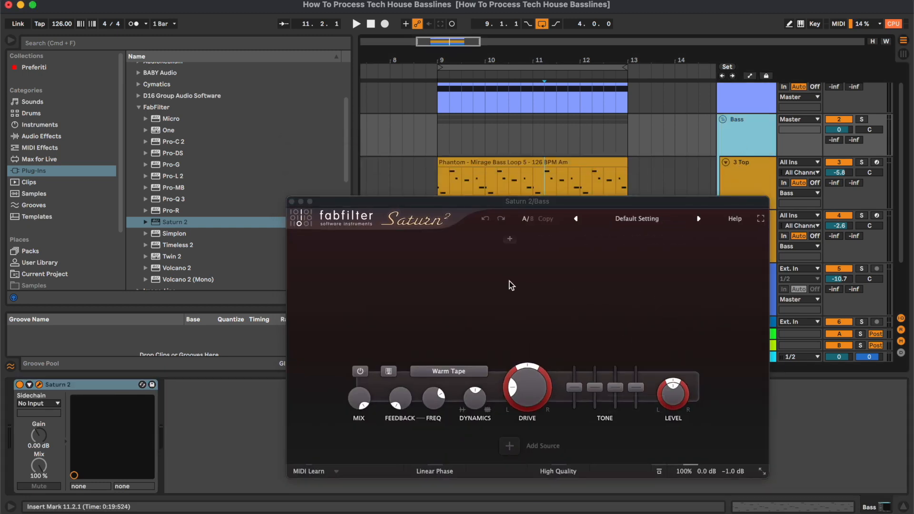
pyautogui.press('s')
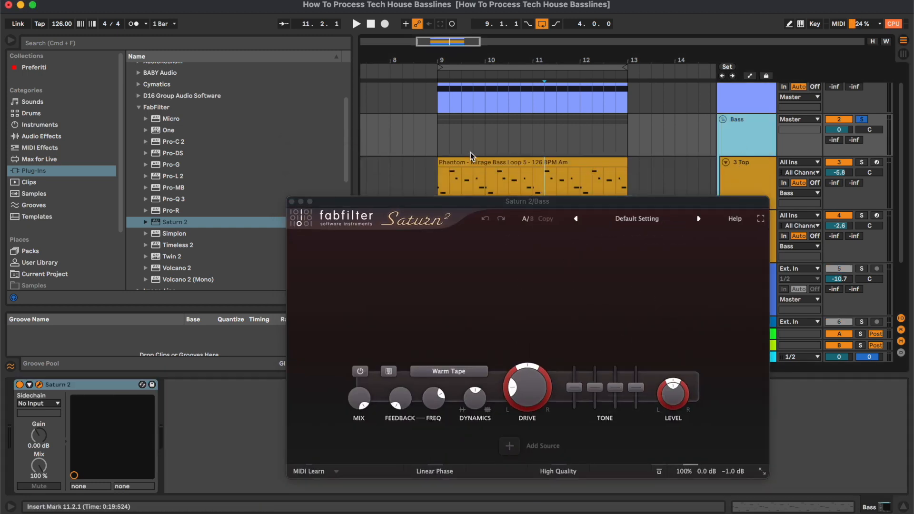
pyautogui.click(439, 129)
pyautogui.moveTo(634, 201); pyautogui.dragTo(621, 160)
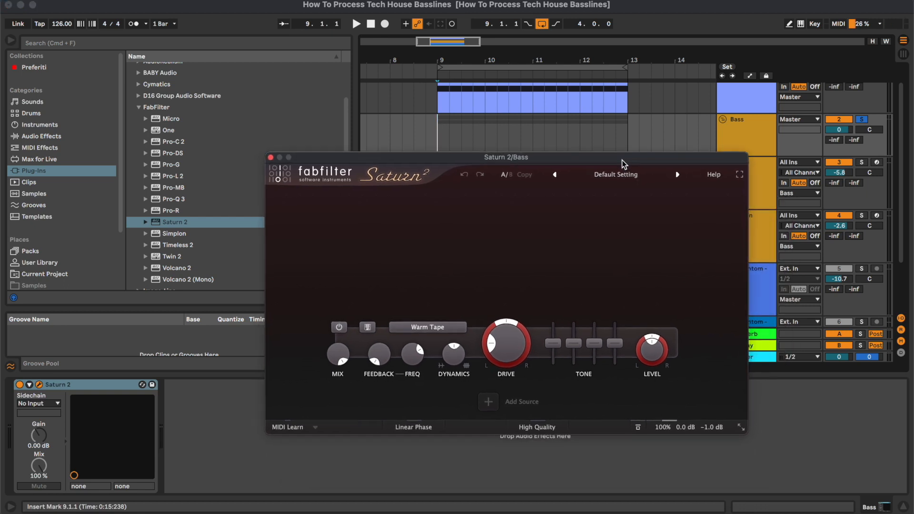
pyautogui.press('space')
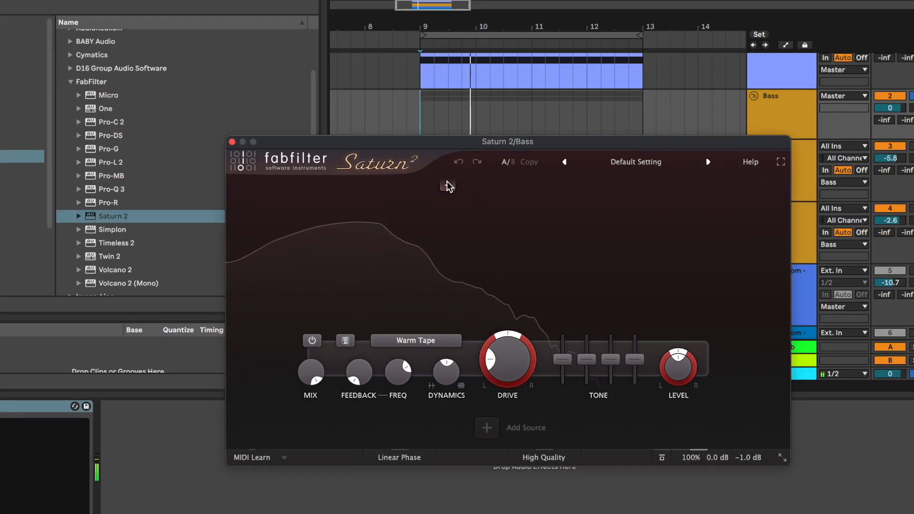
# Split Saturn 2 into three bands, set the upper crossover to about 2298 Hz, shift the lower crossover slightly down and solo the middle band.
pyautogui.click(446, 187)
pyautogui.click(622, 187)
pyautogui.moveTo(623, 211)
pyautogui.mouseDown()
pyautogui.moveTo(592, 205)
pyautogui.moveTo(610, 205)
pyautogui.mouseUp()
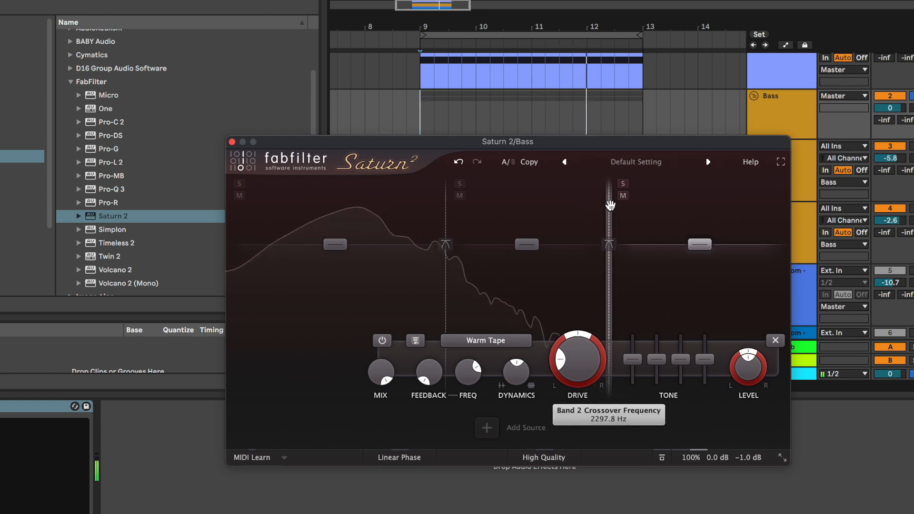
pyautogui.moveTo(445, 240); pyautogui.dragTo(433, 240)
pyautogui.click(446, 183)
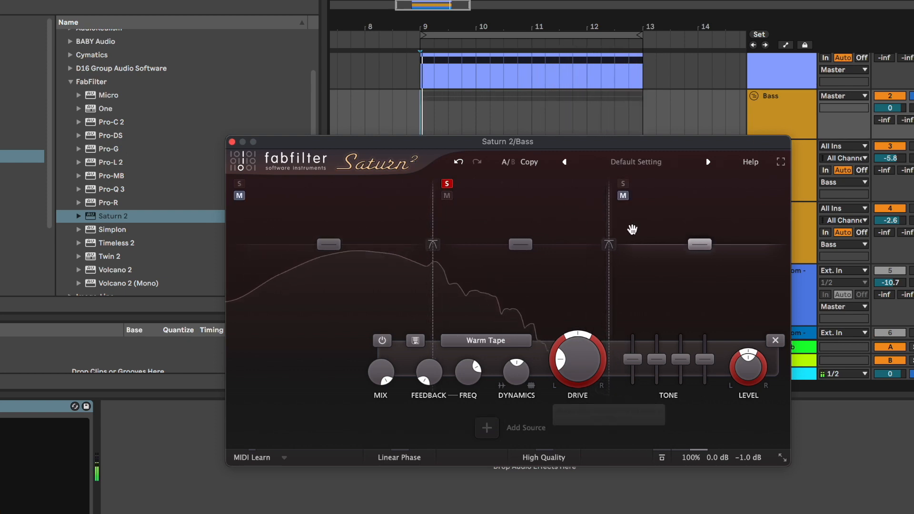
# Set Saturn 2's middle band to the Clean Tape style with about 38.5% drive.
pyautogui.click(524, 245)
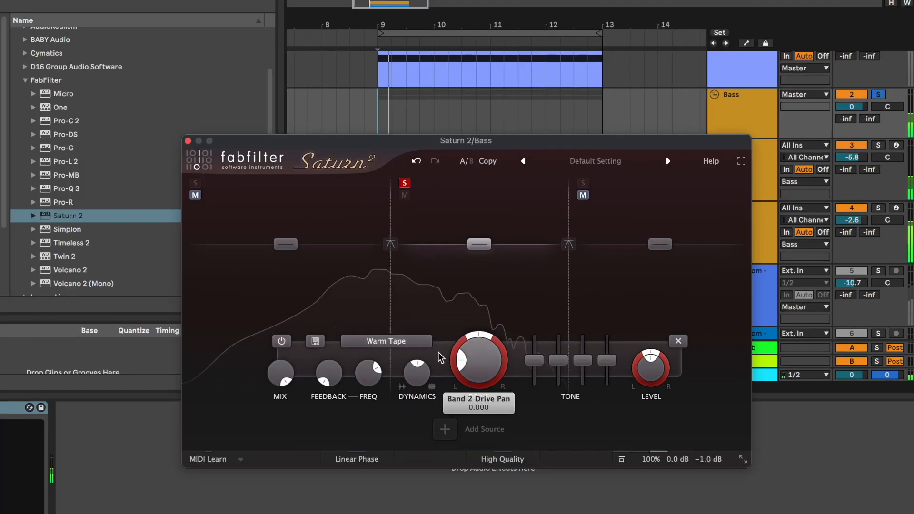
pyautogui.click(445, 328)
pyautogui.moveTo(472, 357)
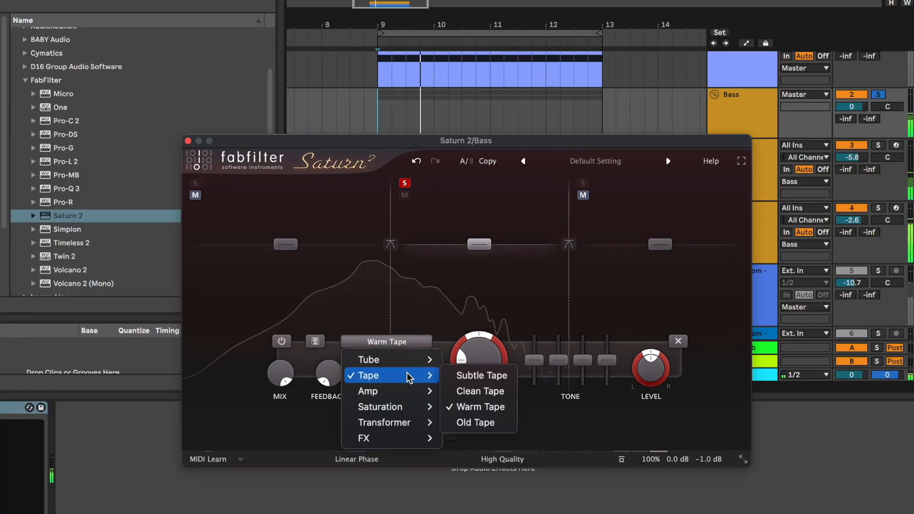
pyautogui.click(459, 391)
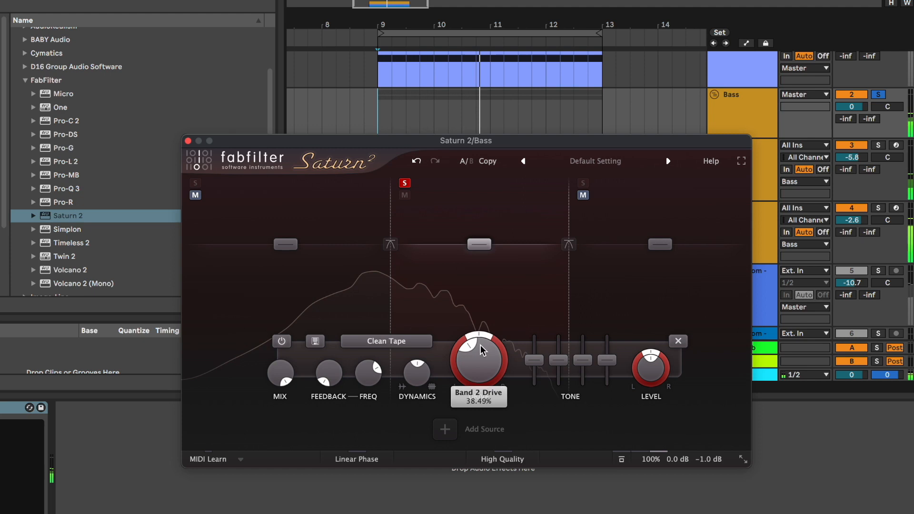
# Fine-tune the middle band's tone controls, set its level to about +1.03 dB and unsolo the band.
pyautogui.moveTo(583, 360); pyautogui.dragTo(610, 364)
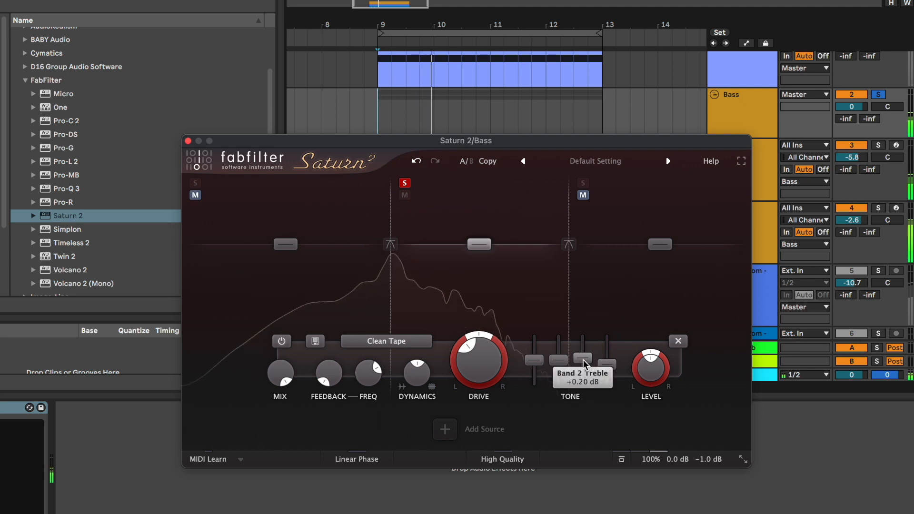
pyautogui.moveTo(559, 302); pyautogui.dragTo(565, 353)
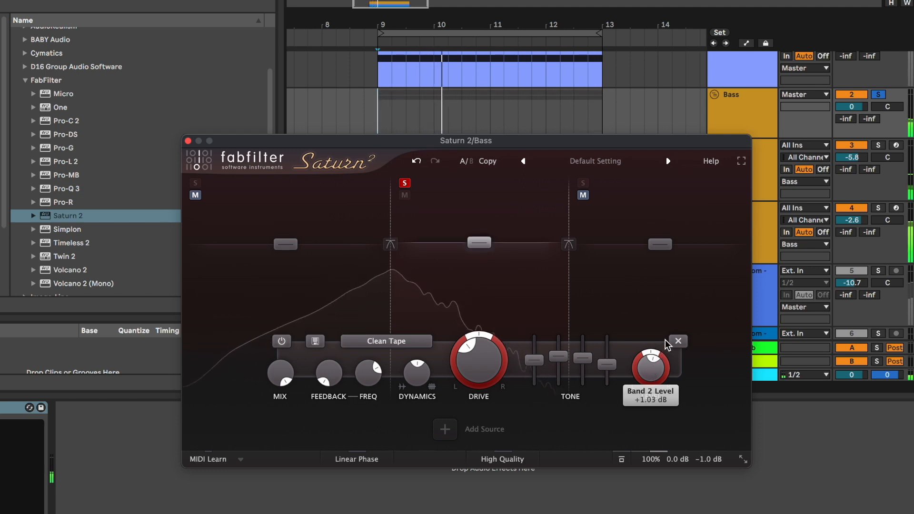
pyautogui.click(404, 183)
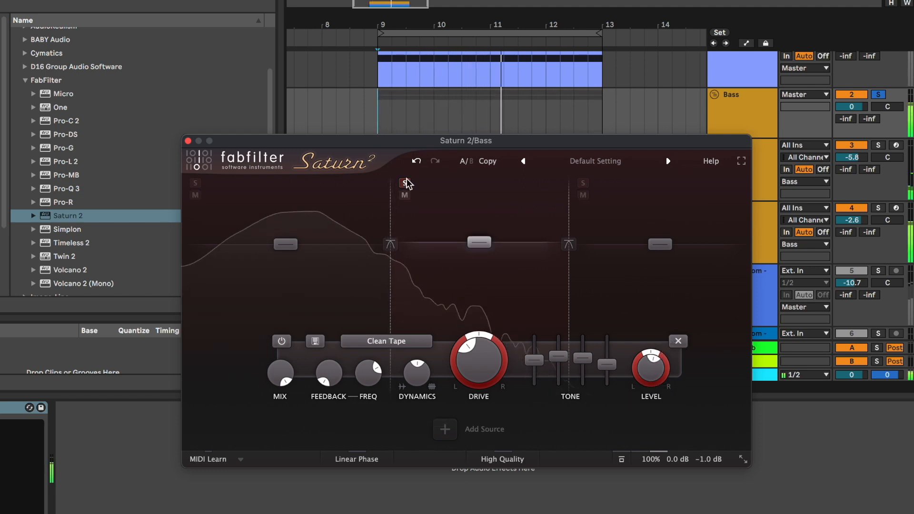
# Close Saturn 2, unsolo the Bass group and lower the Main track's volume to about -3.3 dB.
pyautogui.click(189, 142)
pyautogui.click(848, 220)
pyautogui.moveTo(849, 220); pyautogui.dragTo(848, 222)
# Review the device chains of the Top and Main tracks, ending at LFOTool on Main.
pyautogui.click(745, 234)
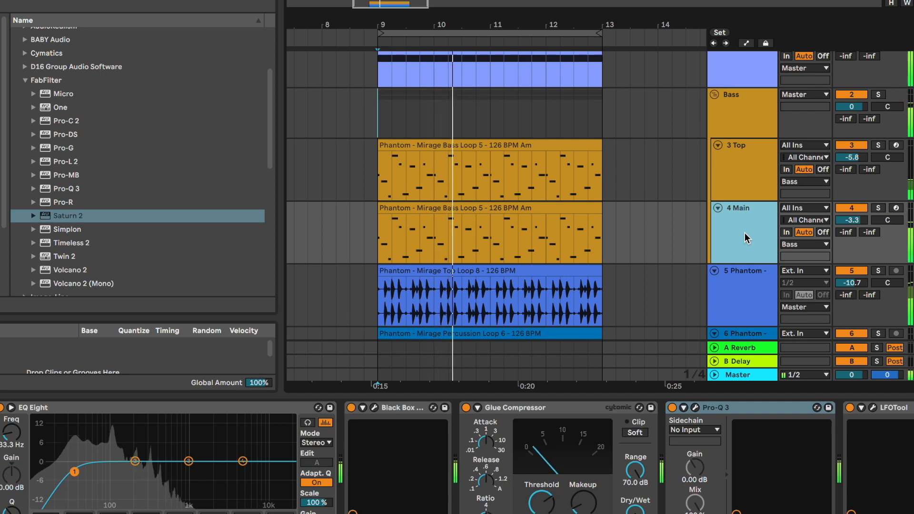
pyautogui.click(745, 172)
pyautogui.click(745, 235)
pyautogui.hscroll(3, 789, 470)
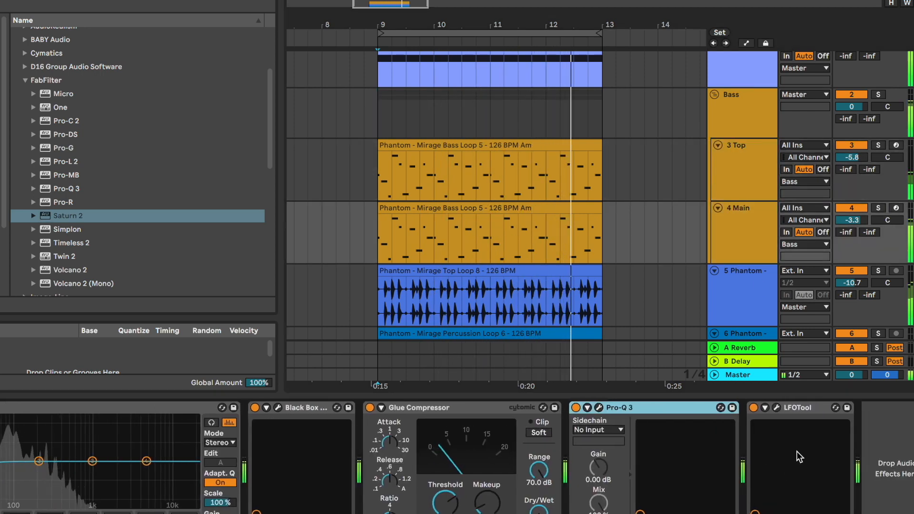
# Open LFOTool on the Main track, slightly adjust its volume curve and close it.
pyautogui.click(776, 407)
pyautogui.moveTo(468, 384); pyautogui.dragTo(467, 390)
pyautogui.click(304, 210)
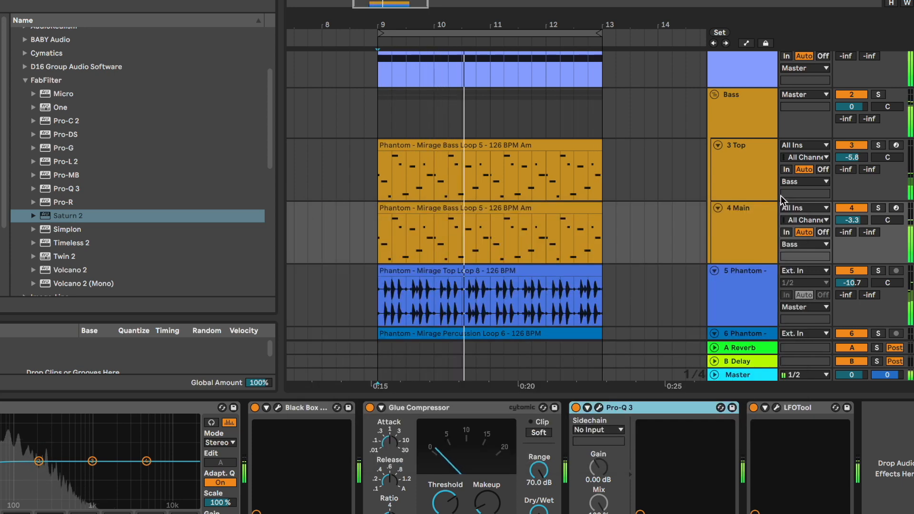
# Solo the Top track, open LFOTool from the end of its device chain and start playback from bar 9.
pyautogui.click(786, 199)
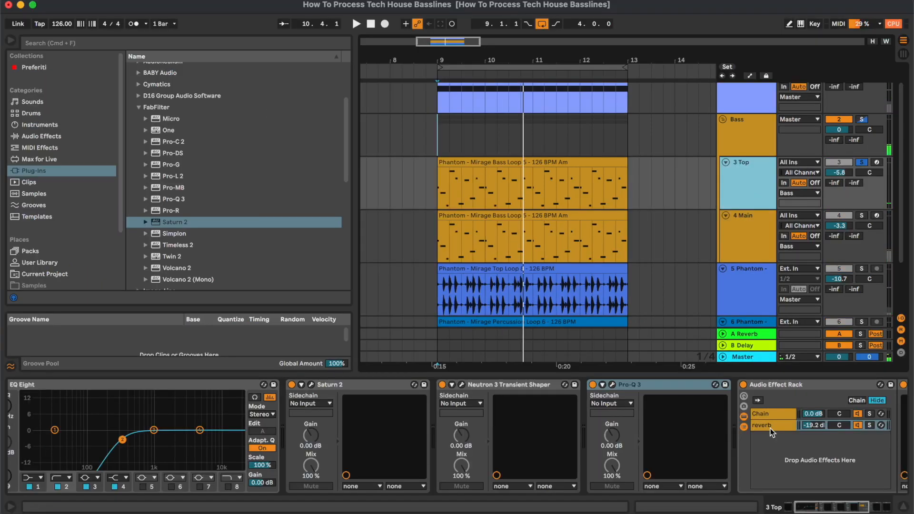
pyautogui.hscroll(5, 771, 432)
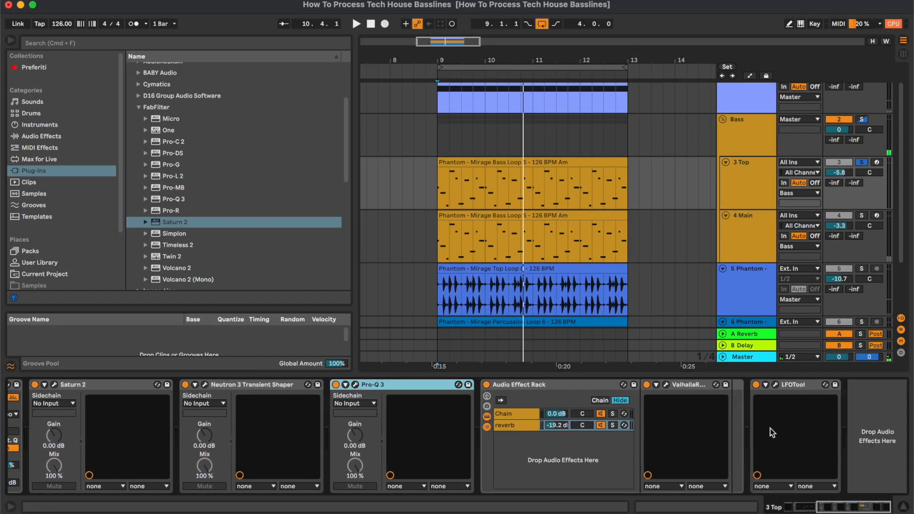
pyautogui.click(762, 169)
pyautogui.click(775, 385)
pyautogui.moveTo(670, 217); pyautogui.dragTo(645, 213)
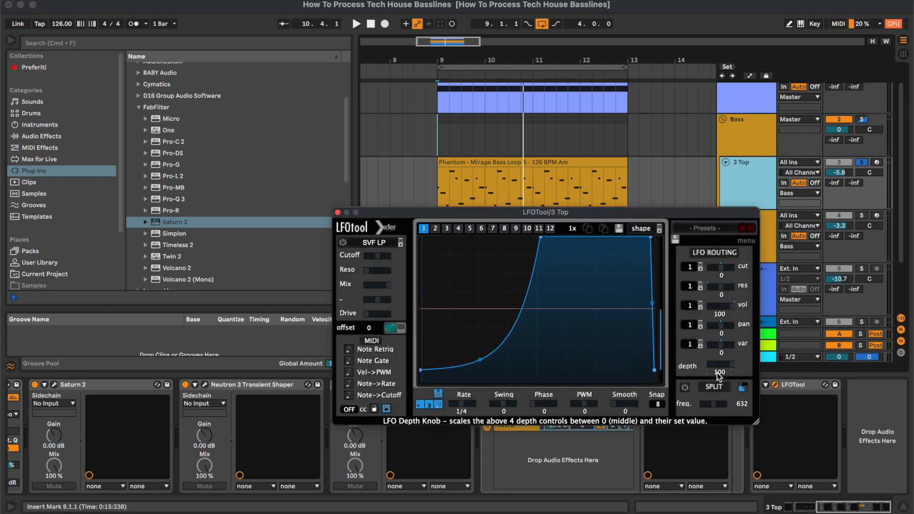
pyautogui.press('space')
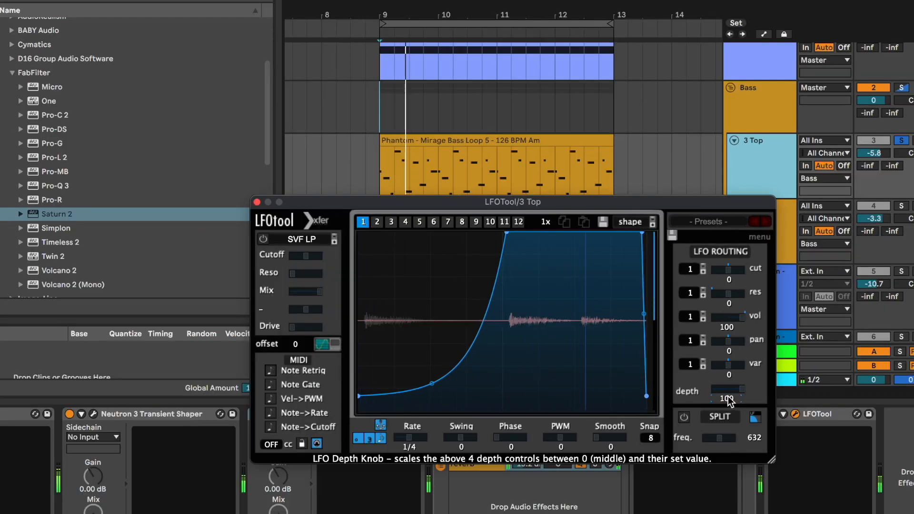
# Reduce the LFO depth on the Top track to 70 with the full mix playing, and close LFOTool.
pyautogui.moveTo(729, 400); pyautogui.dragTo(721, 467)
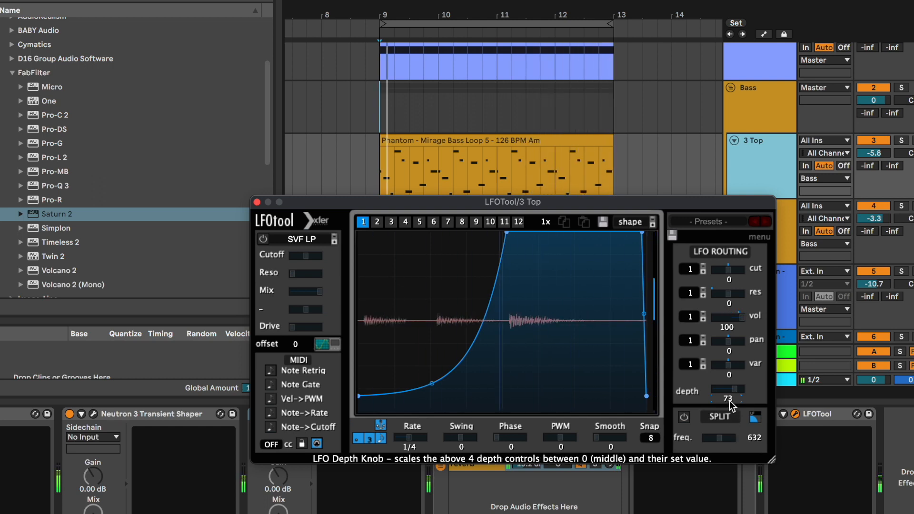
pyautogui.moveTo(730, 399)
pyautogui.mouseDown()
pyautogui.moveTo(730, 421)
pyautogui.moveTo(733, 413)
pyautogui.mouseUp()
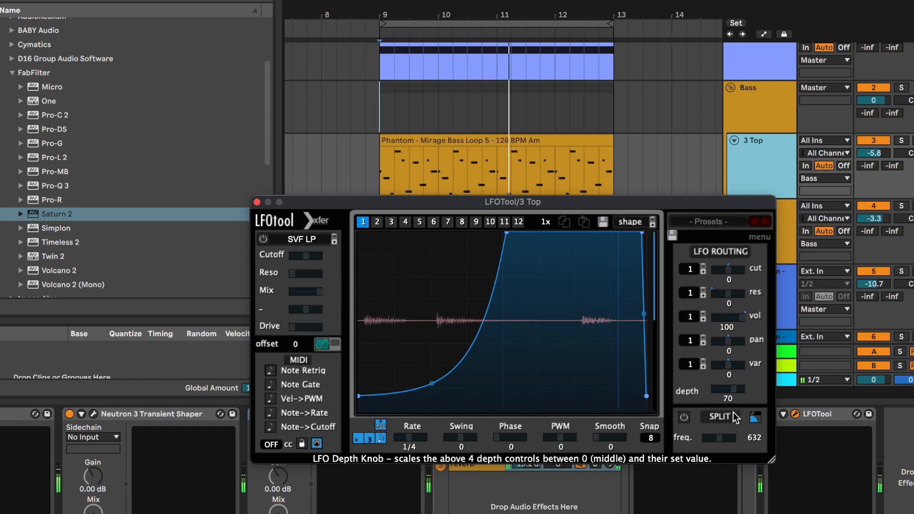
pyautogui.click(257, 203)
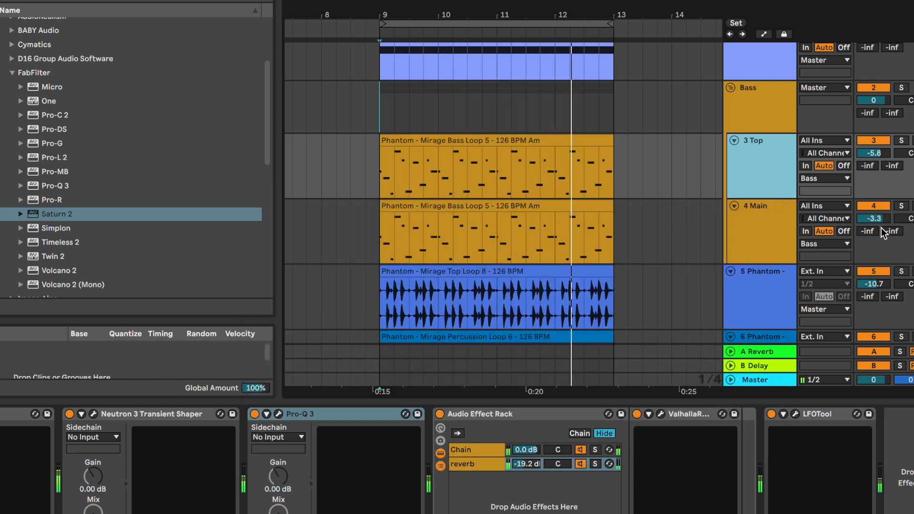
# Lower the Main track's volume to -3.9 dB, hide the device view and place the insert marker on the Top clip.
pyautogui.moveTo(874, 219); pyautogui.dragTo(874, 220)
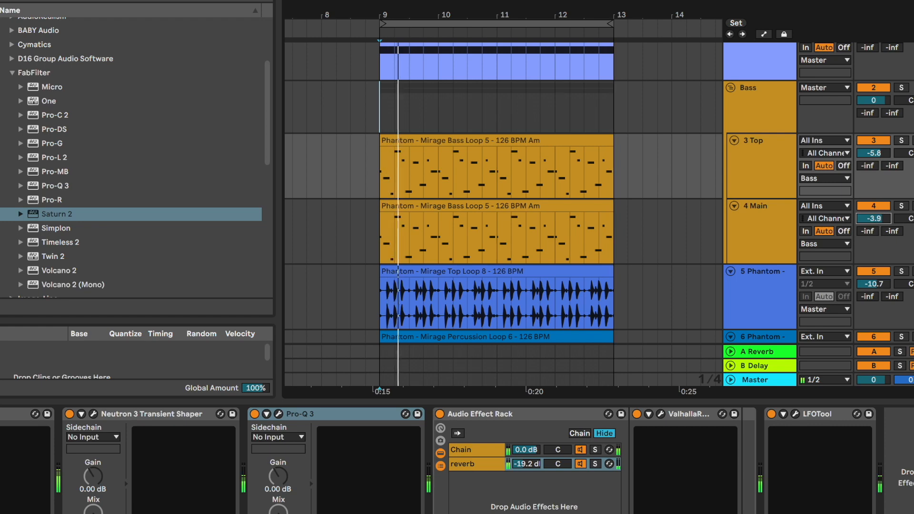
pyautogui.press('alt+super+l')
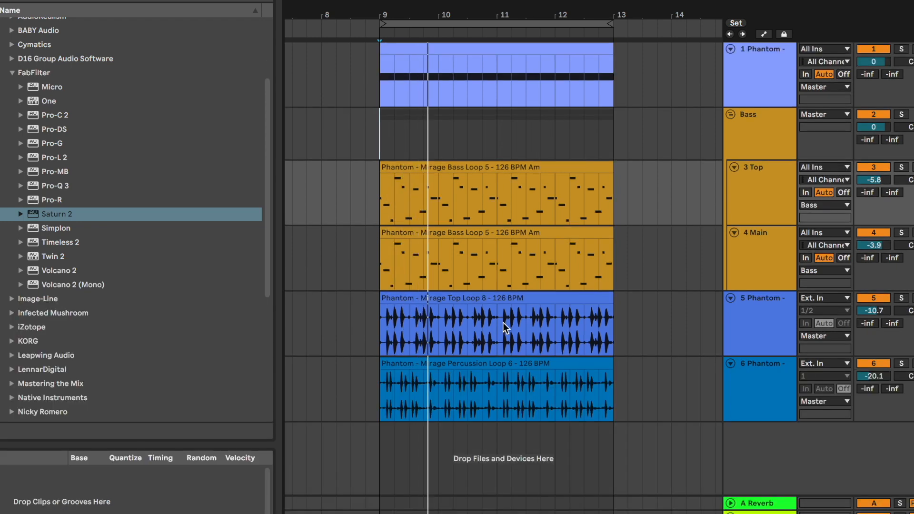
pyautogui.click(489, 204)
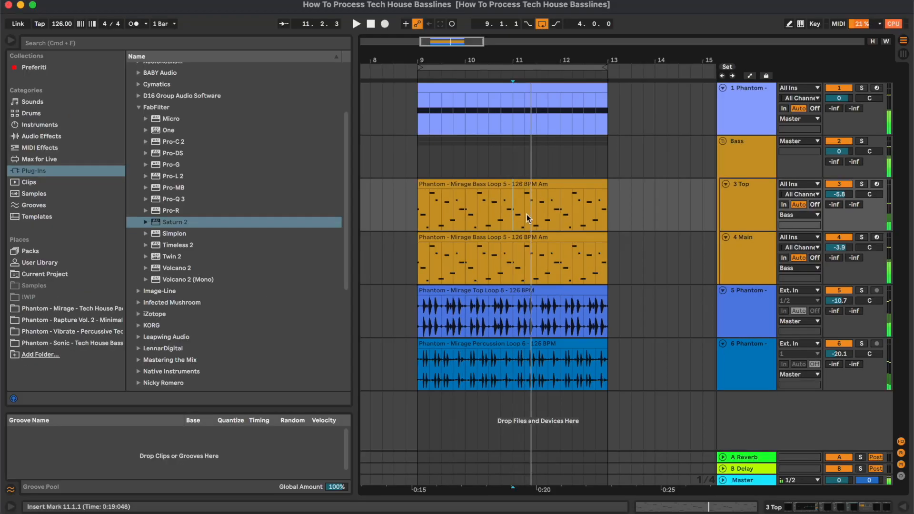